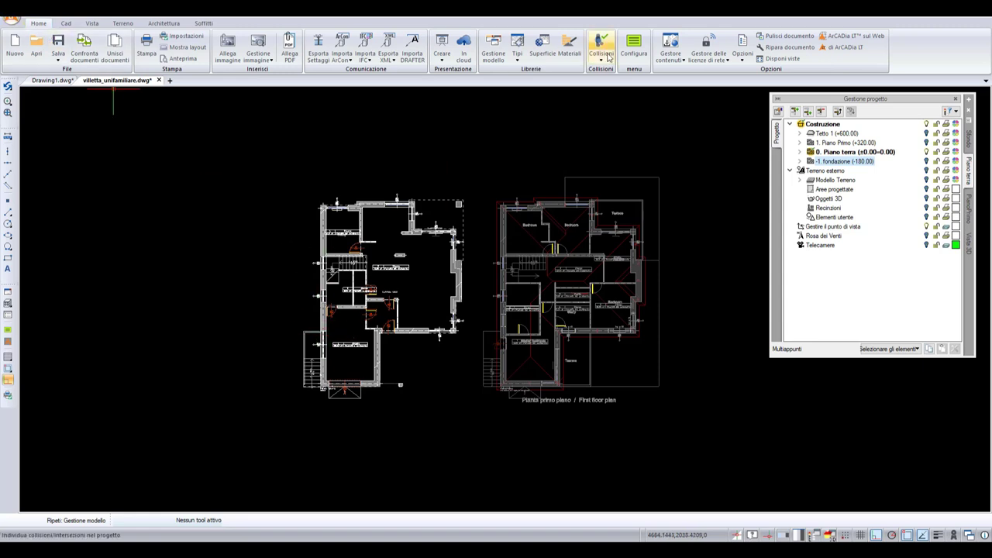
click(493, 53)
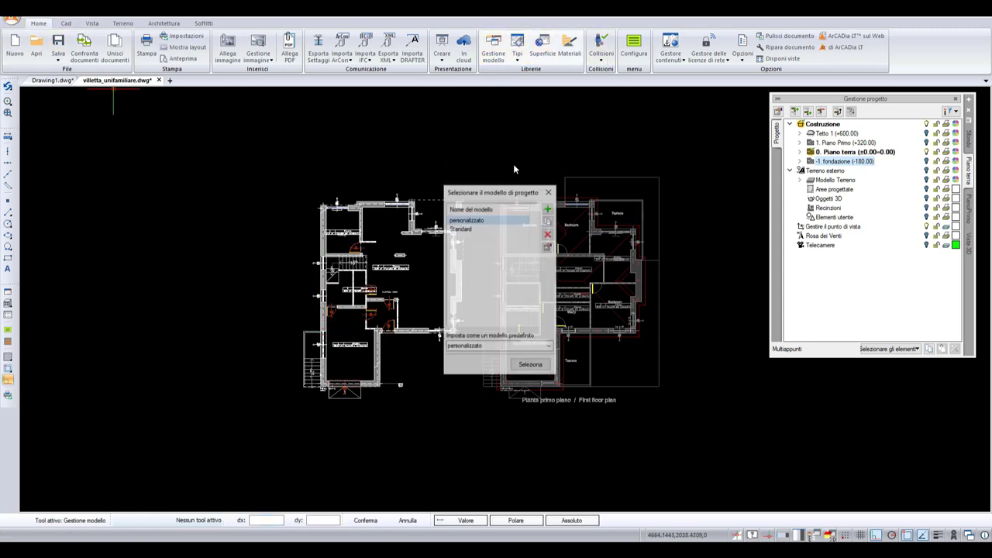
click(467, 231)
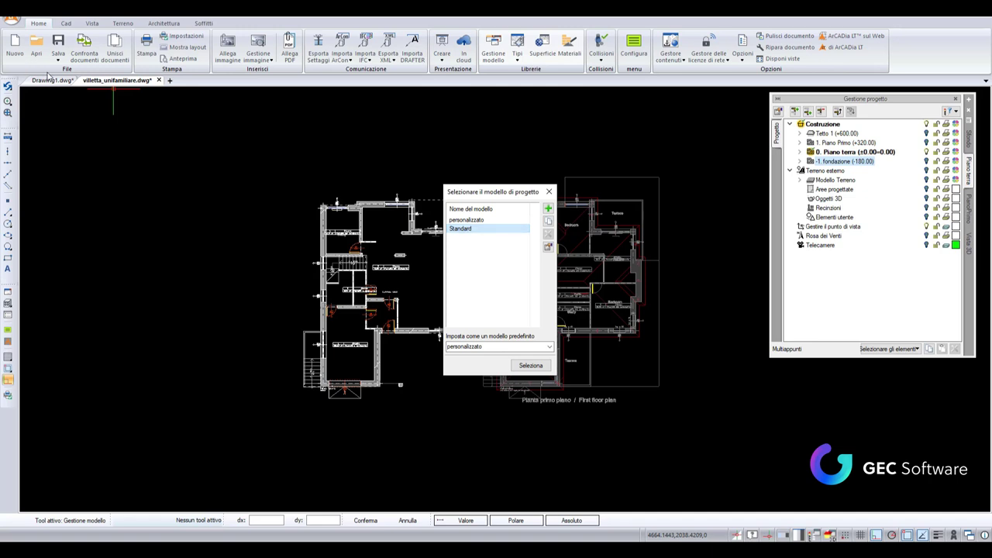
click(549, 192)
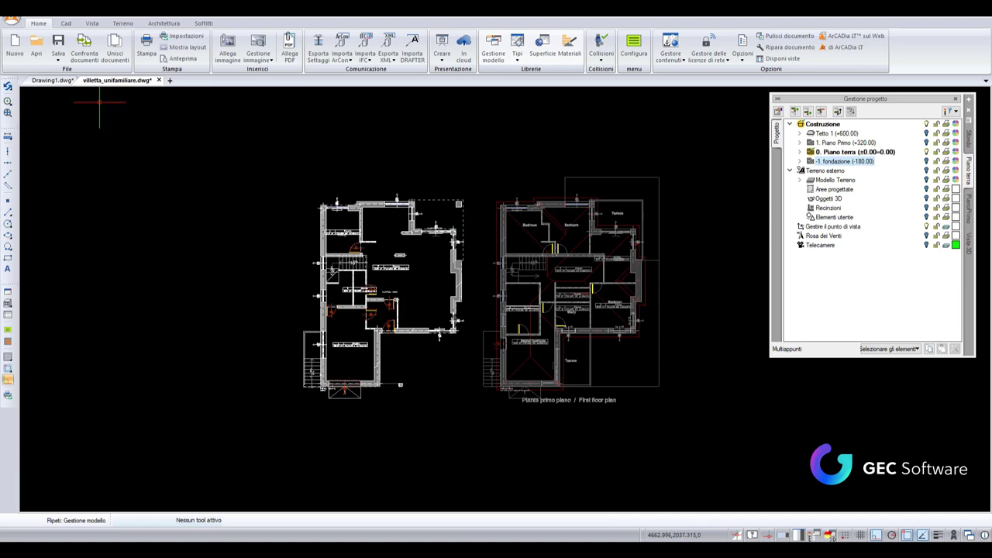
Switch to the empty Drawing1 and start, then cancel, the Dimensione tool
click(56, 81)
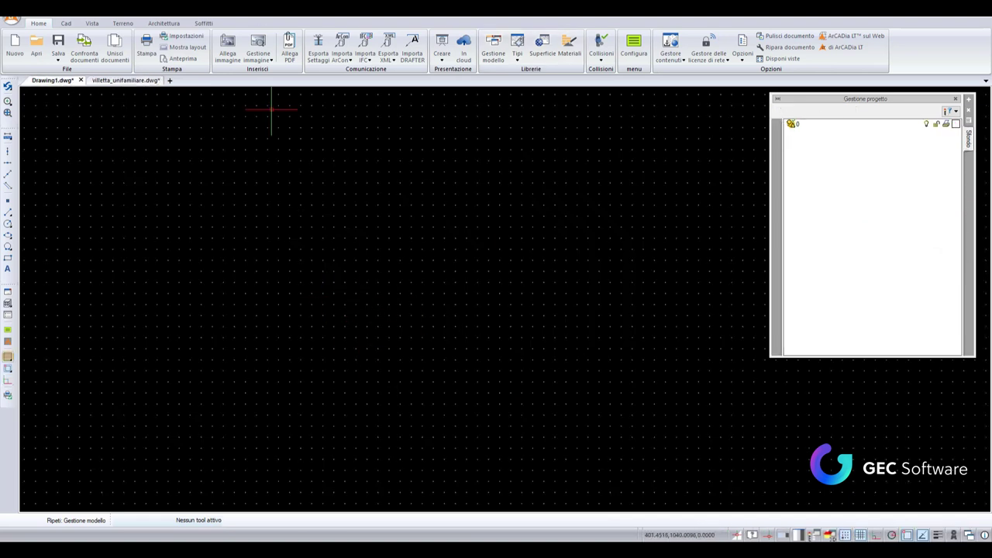
click(66, 23)
click(221, 36)
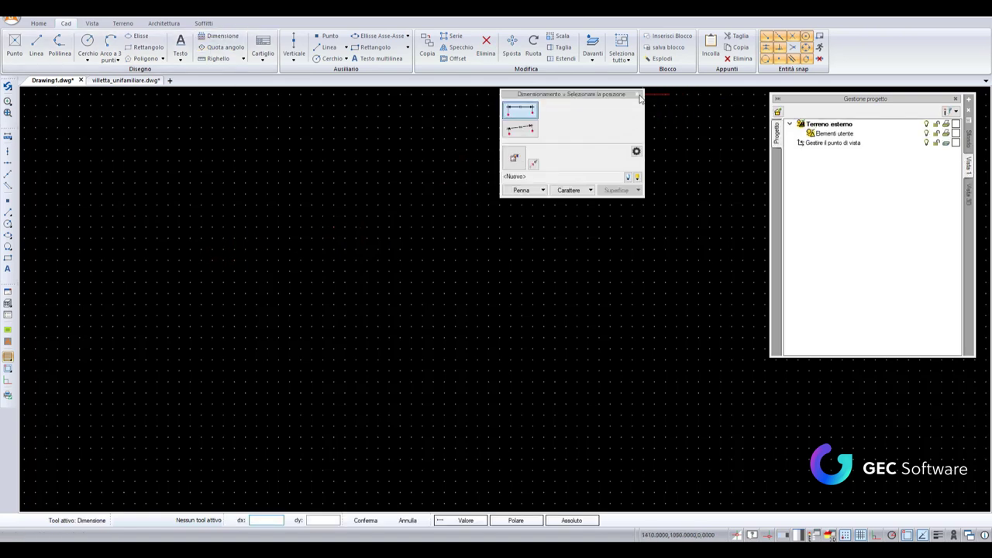
click(637, 94)
Start a Muro continuo test wall, place its start point, then cancel it with Esc
click(164, 23)
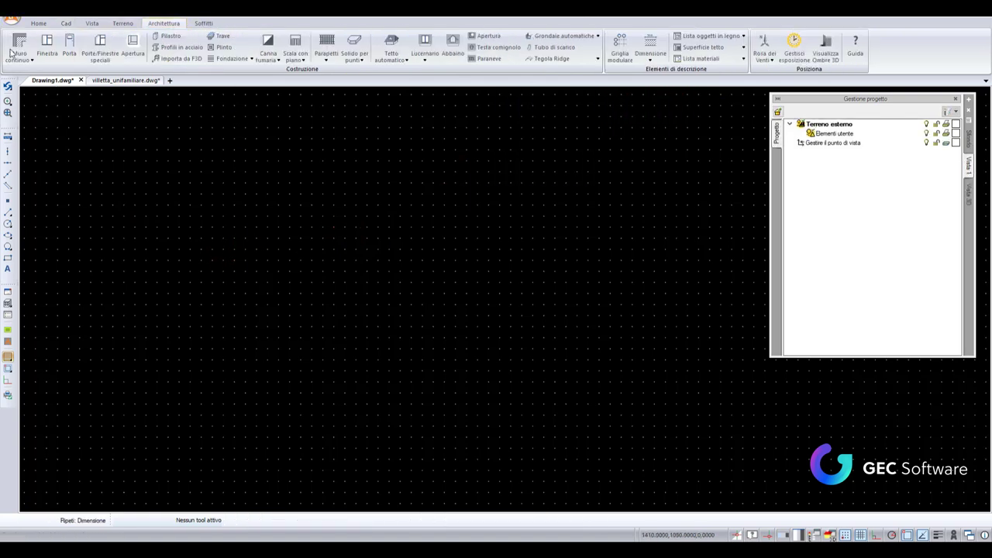
click(18, 44)
click(177, 223)
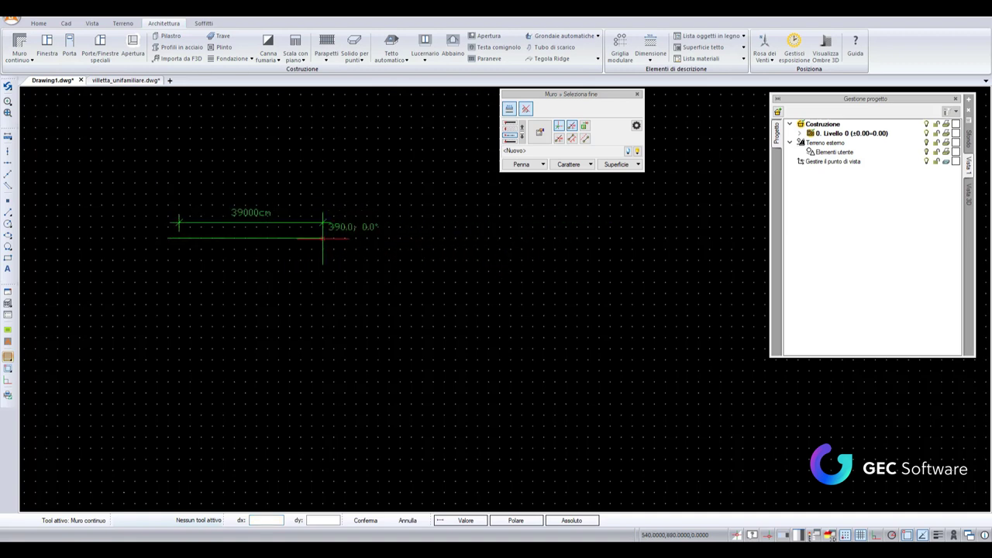
key(Escape)
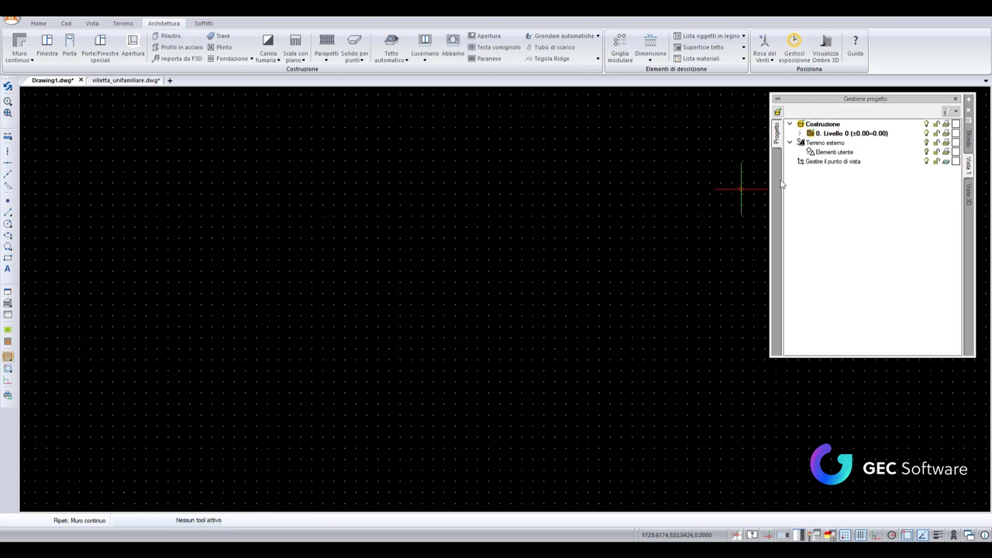
click(28, 24)
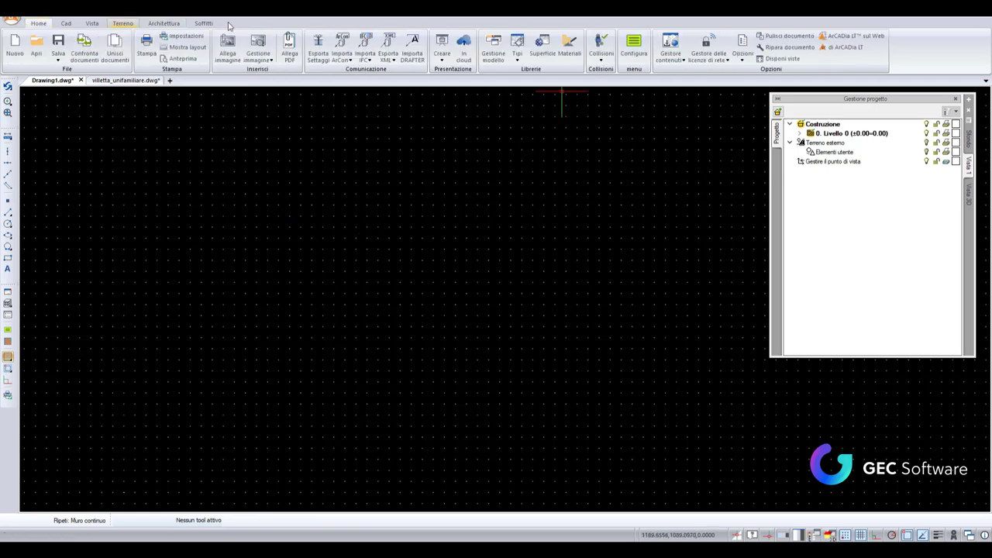
click(488, 62)
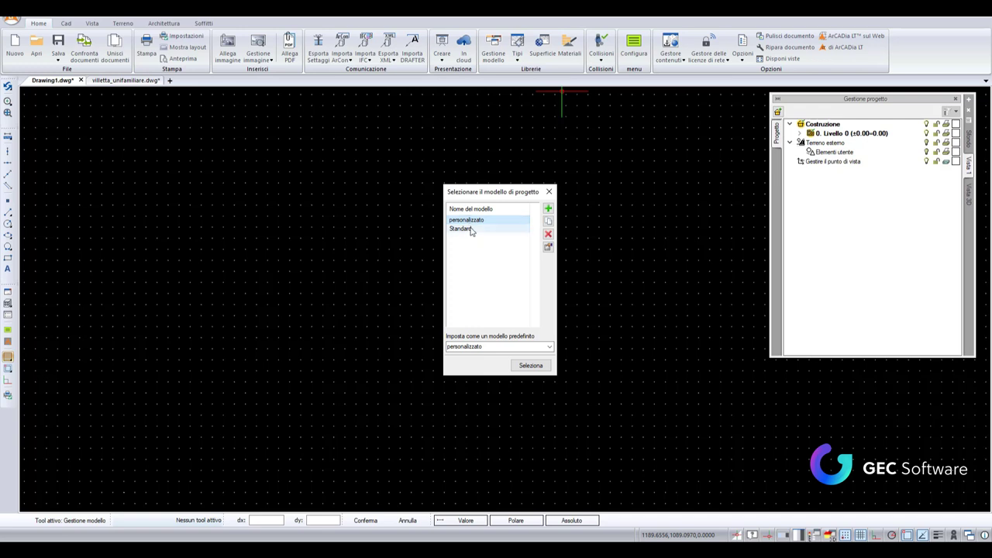
click(523, 344)
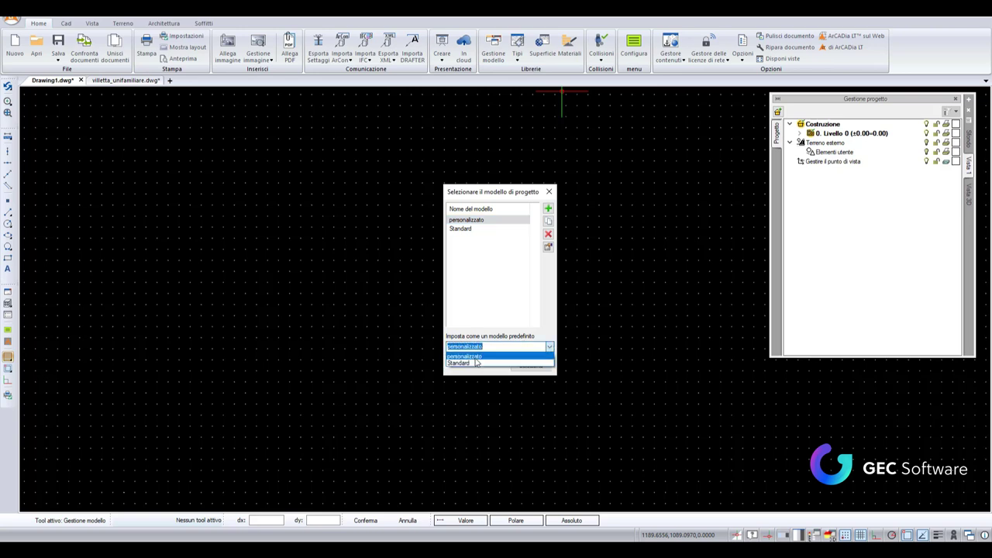
click(496, 231)
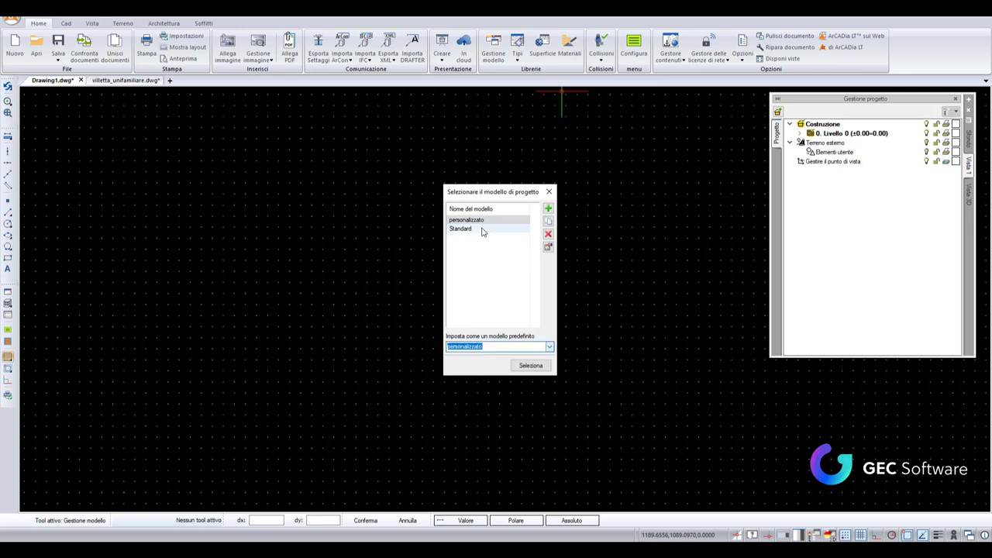
click(548, 246)
click(382, 211)
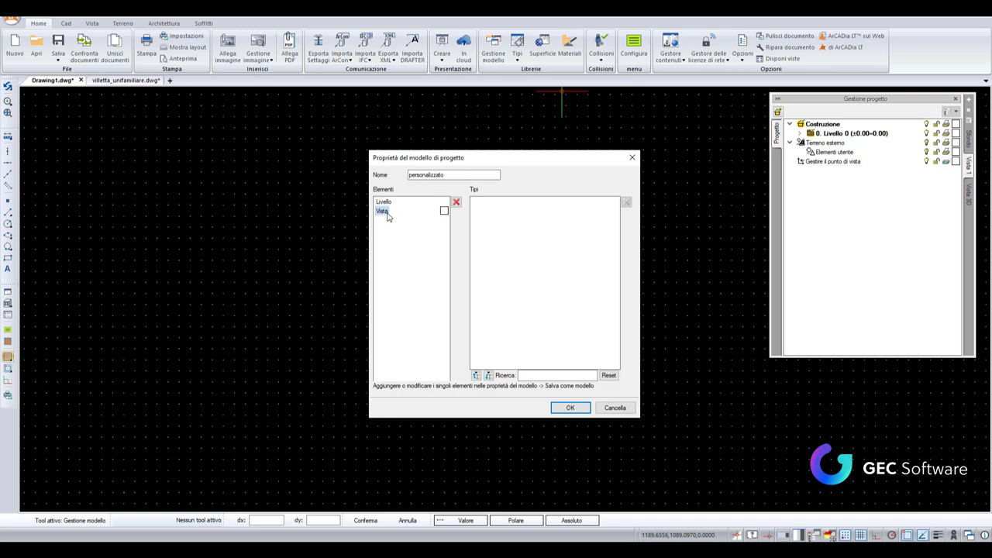
click(444, 211)
click(410, 229)
click(614, 410)
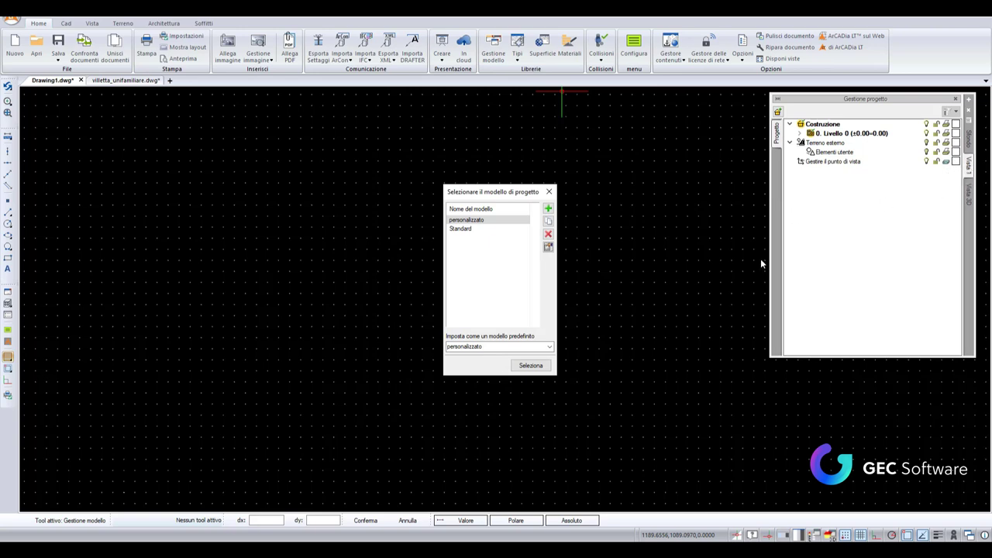
click(550, 191)
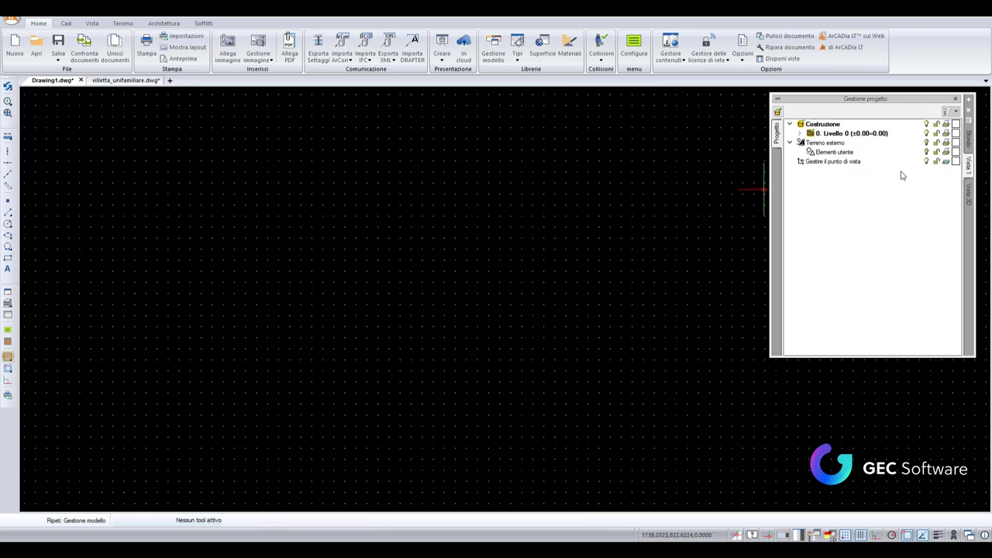
Set Vista 1's detail level to Alto and save it into the personalizzato template
right_click(967, 172)
click(934, 174)
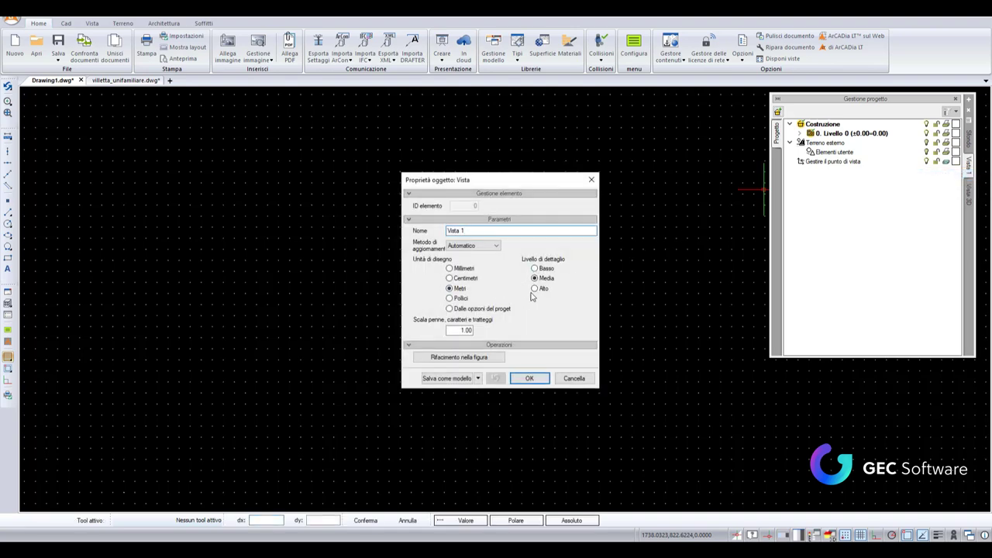
click(534, 290)
click(477, 378)
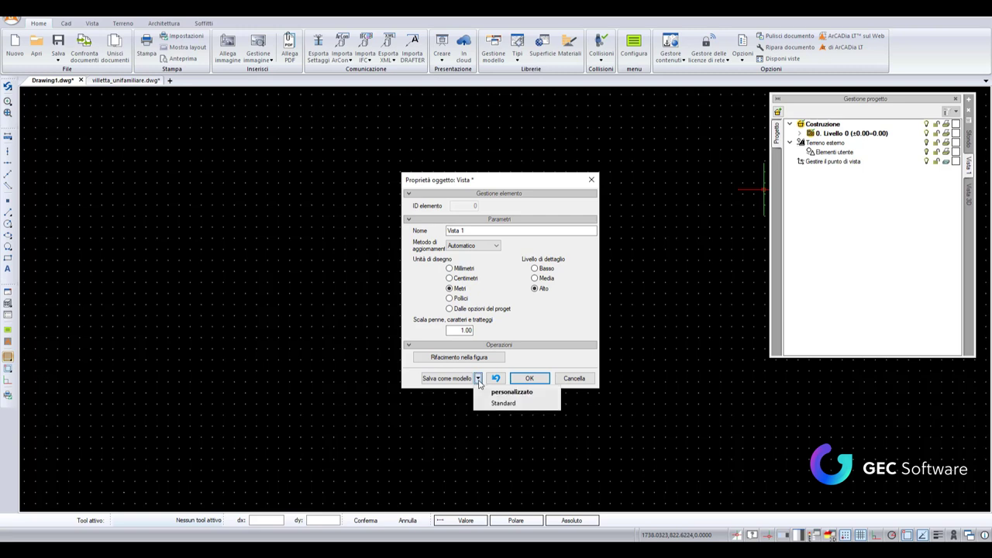
click(508, 393)
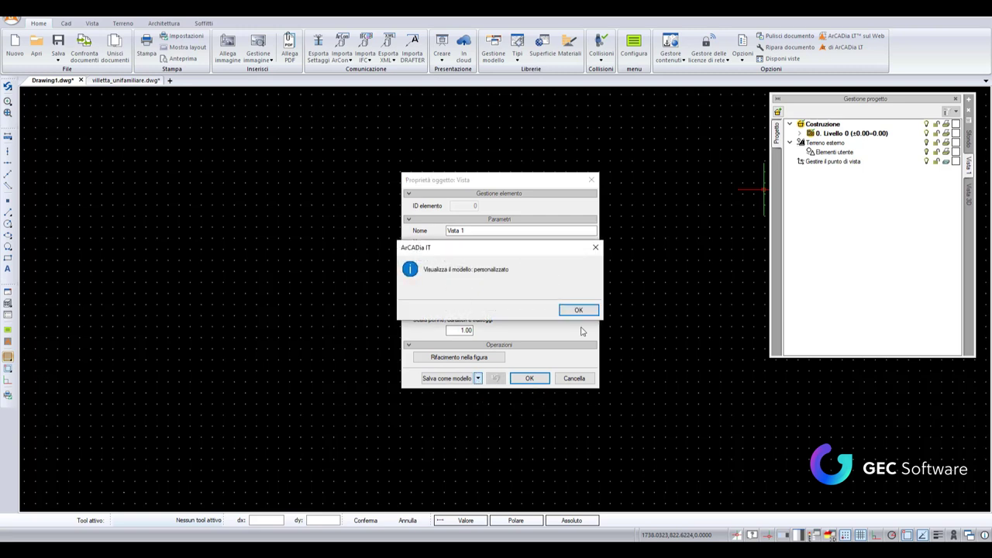
click(578, 310)
click(458, 374)
click(574, 310)
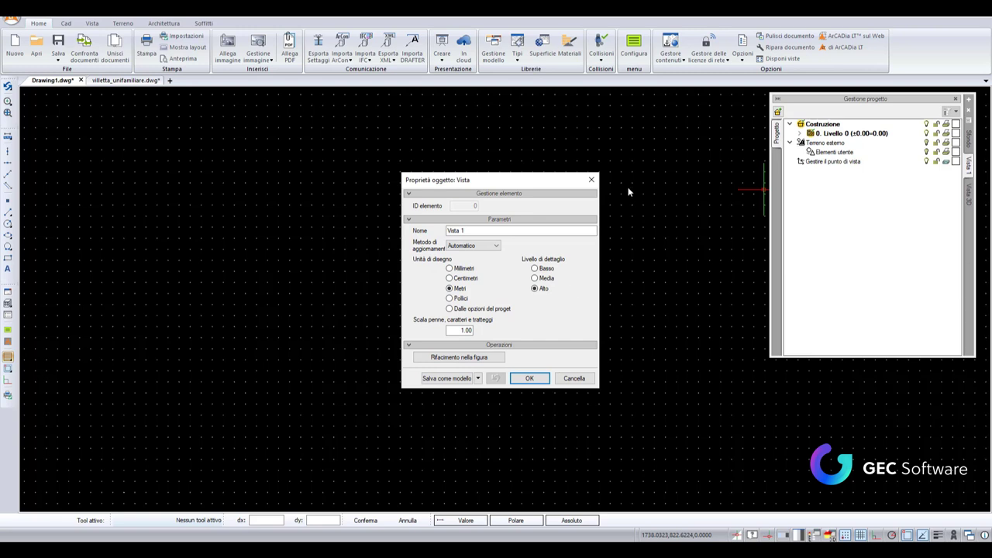
click(593, 180)
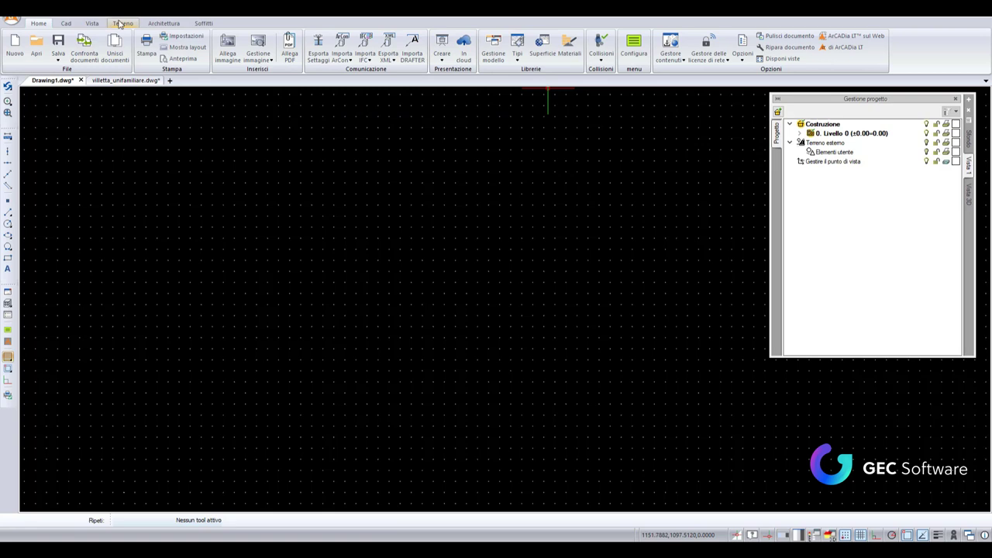
Try drawing an 18000cm single test wall, then cancel the single-wall tool
click(164, 23)
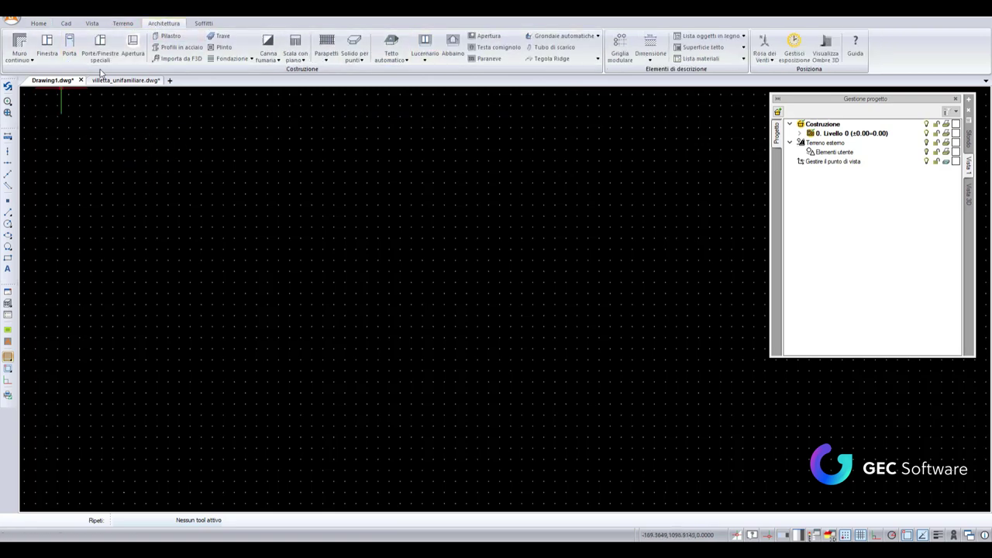
click(19, 57)
click(48, 77)
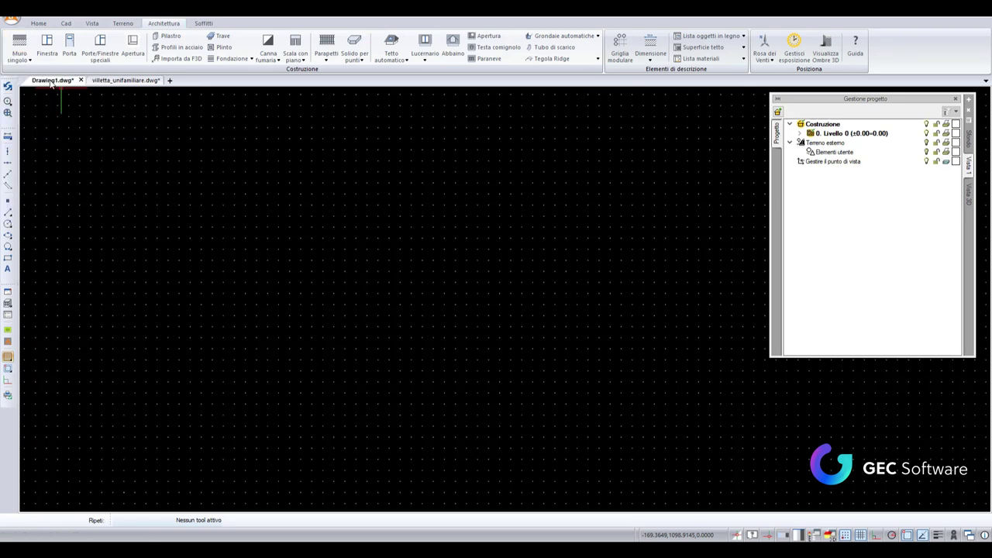
click(345, 282)
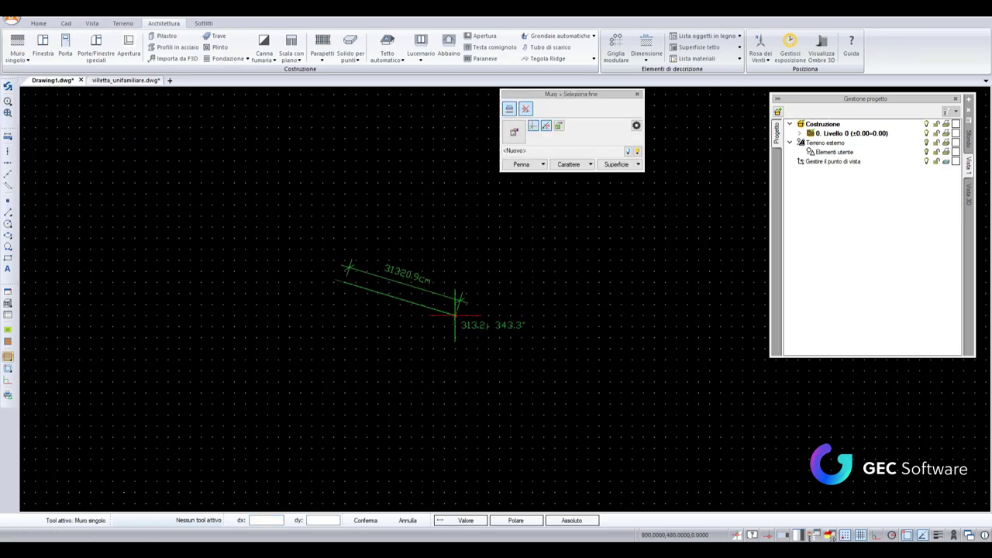
click(411, 281)
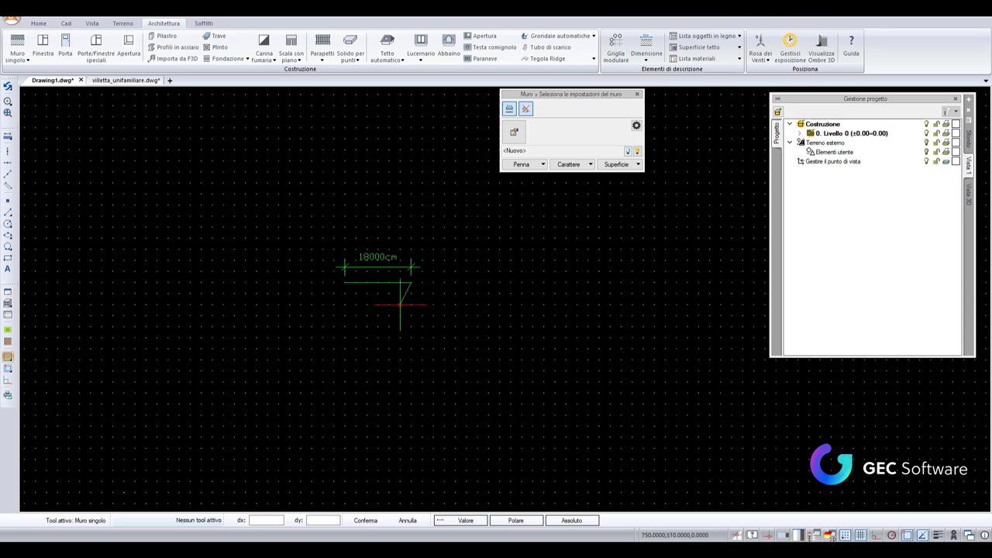
scroll(402, 303, up, 3)
key(Escape)
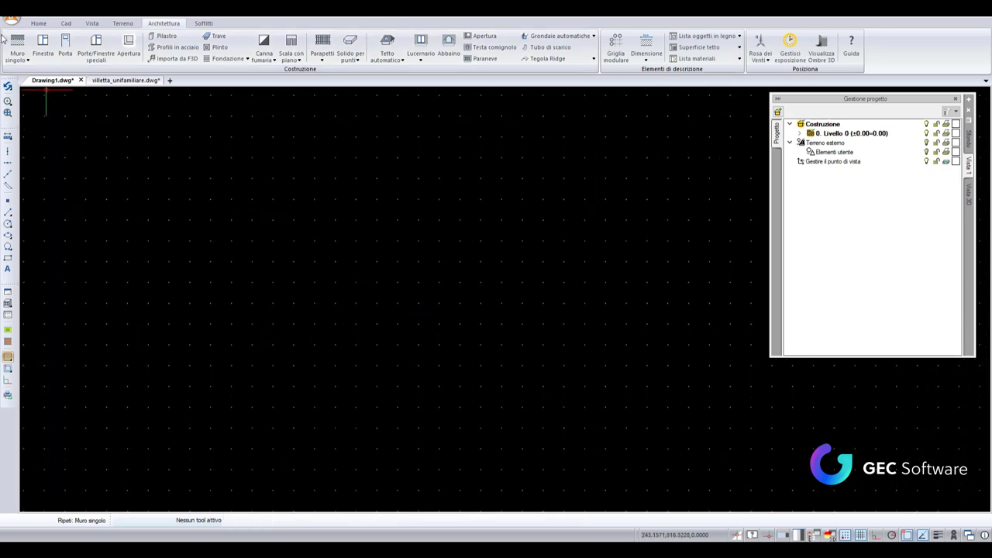
Cancel an unfinished continuous wall, make 0. Livello 0 the working level, and zoom out
click(17, 58)
click(37, 106)
click(232, 184)
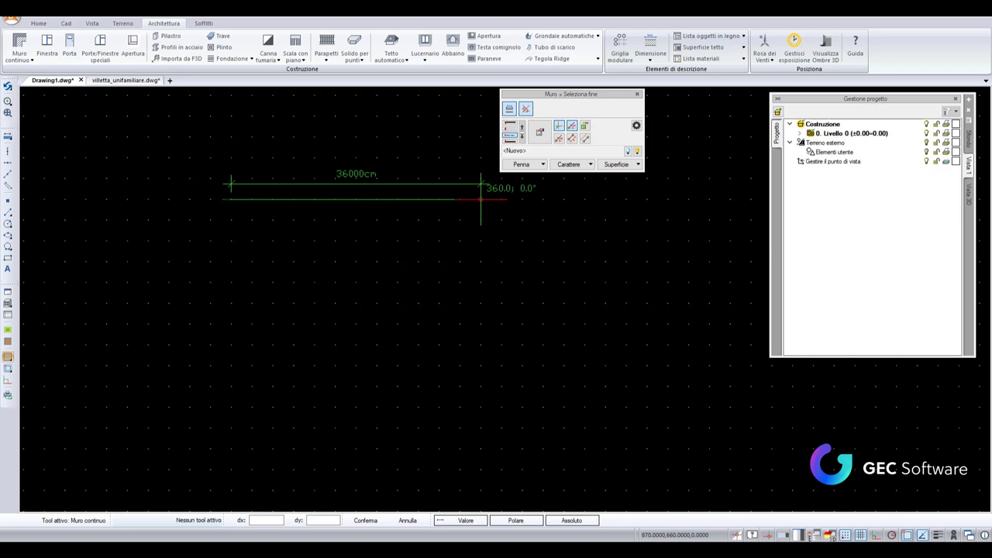
key(Escape)
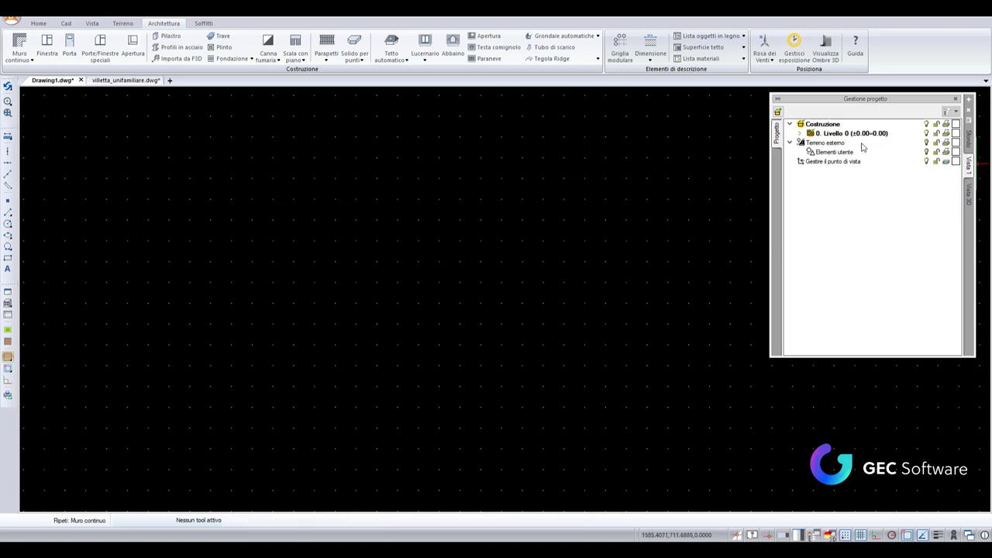
click(851, 135)
scroll(639, 267, down, 3)
Draw a horizontal continuous wall from the Vista 1 origin, using Extension snap
scroll(542, 268, down, 2)
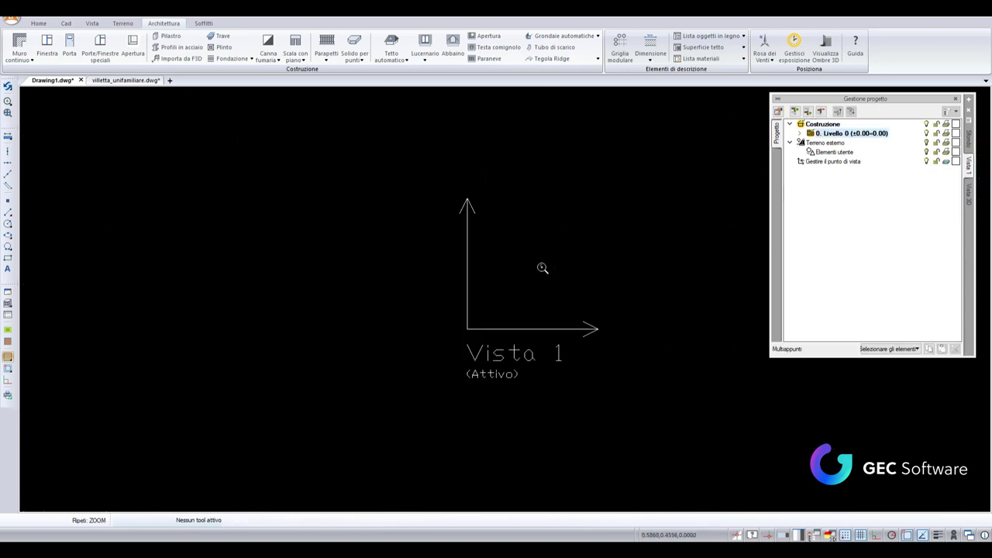
mouse_move(542, 268)
middle_down()
mouse_move(255, 330)
mouse_move(176, 328)
middle_up()
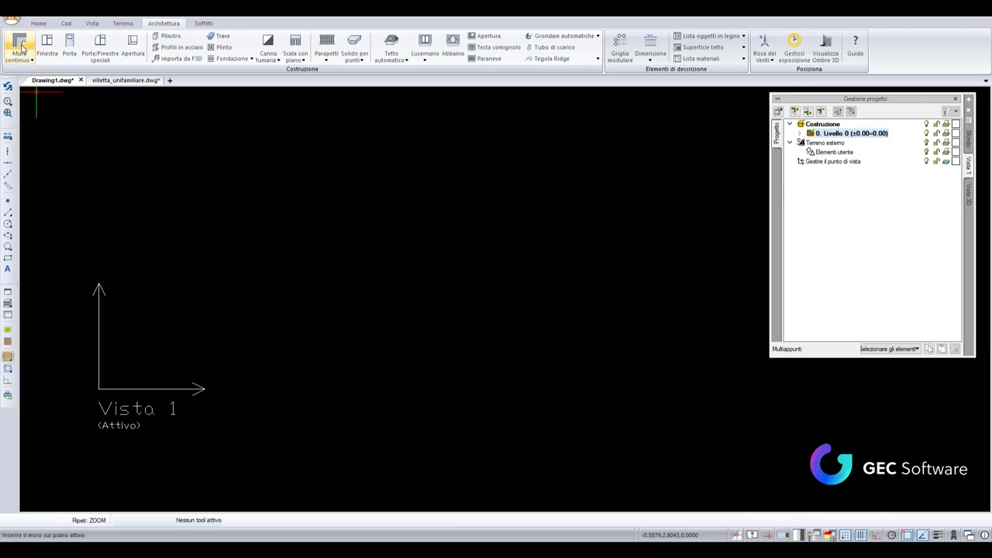
click(19, 45)
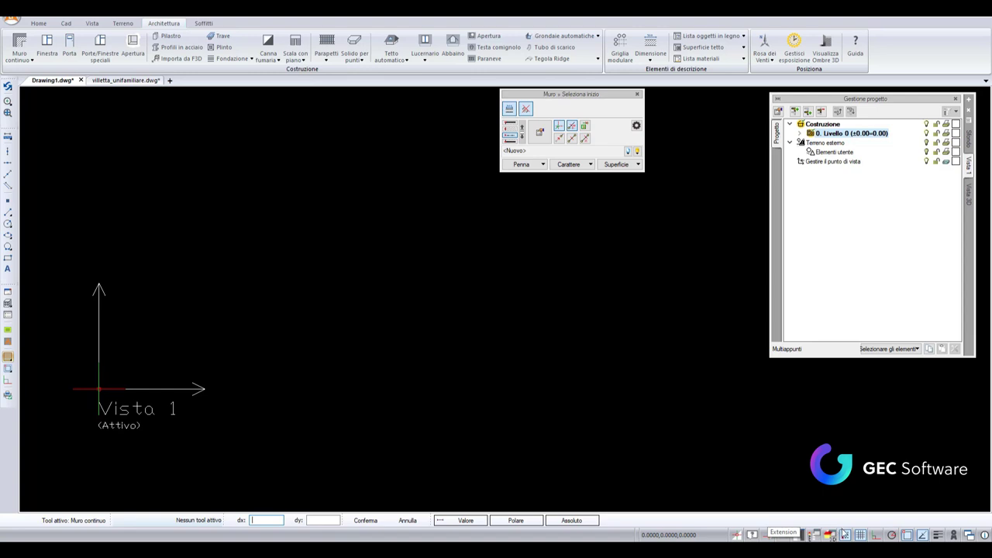
click(844, 535)
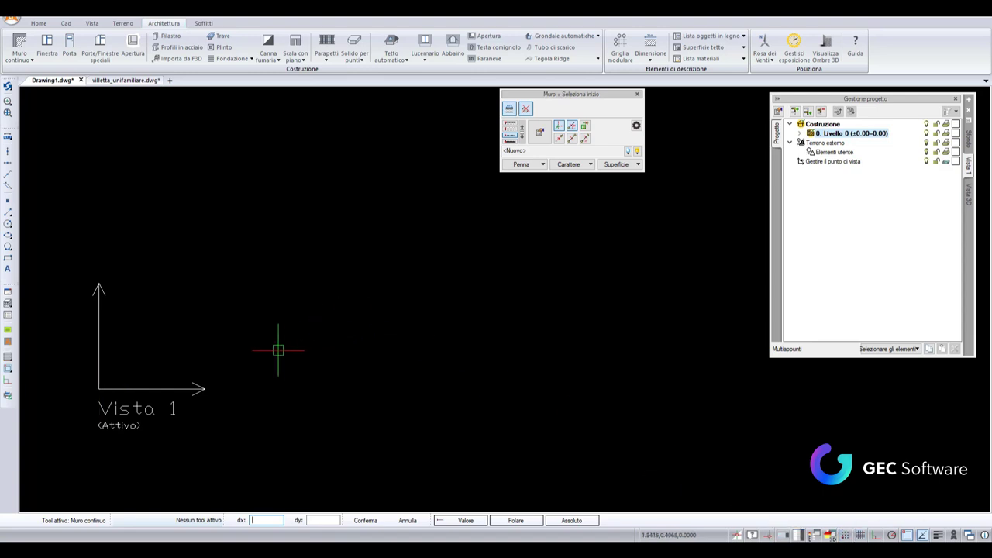
click(175, 341)
scroll(558, 317, down, 3)
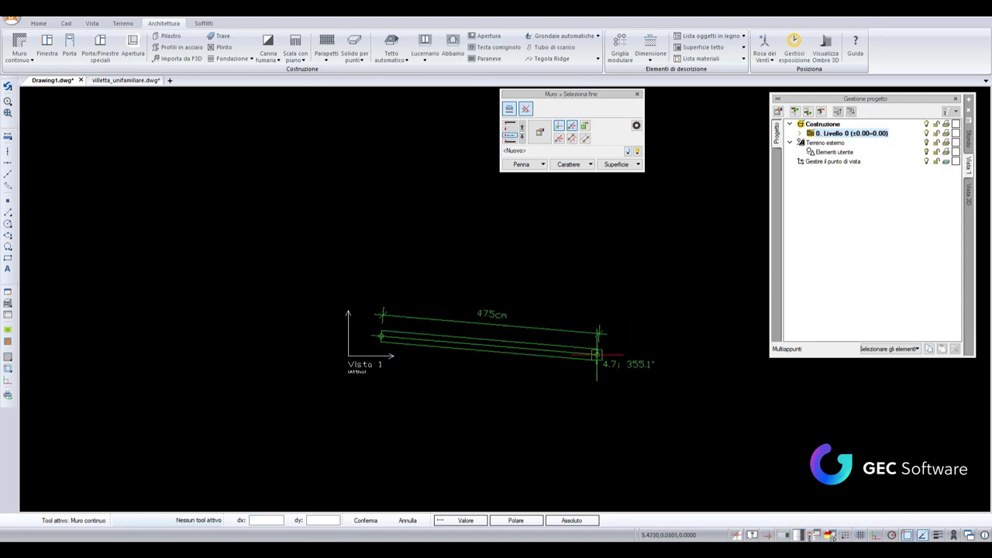
middle_drag(597, 310, 294, 367)
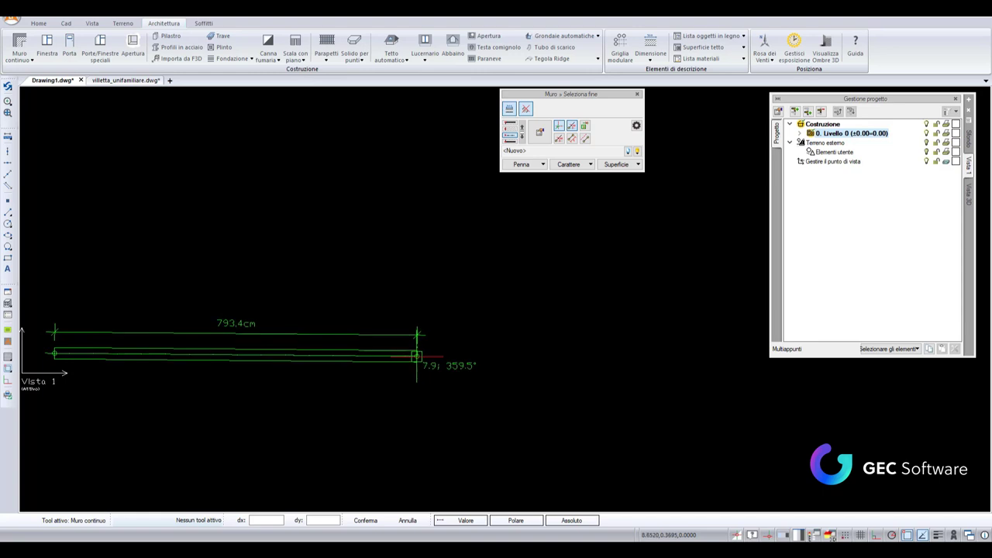
click(310, 354)
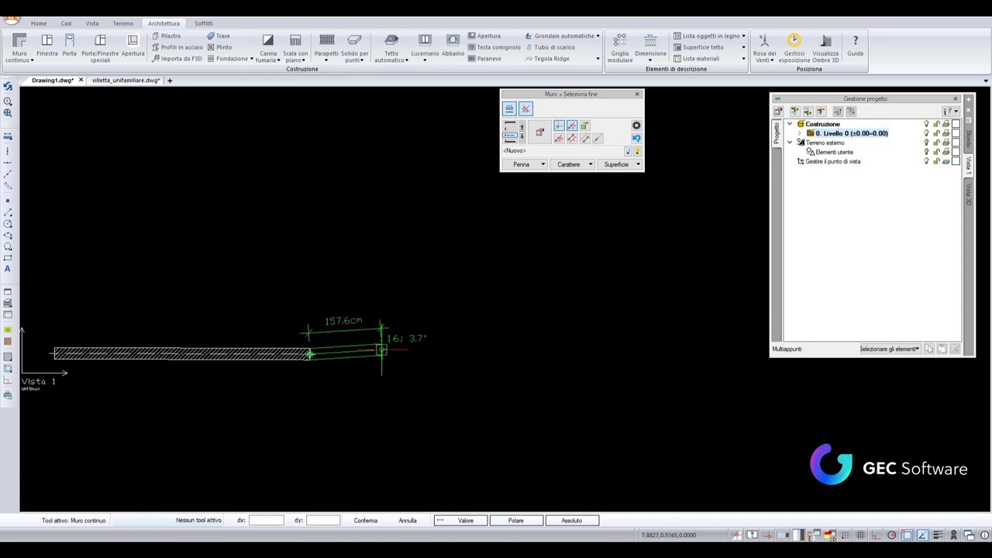
key(Escape)
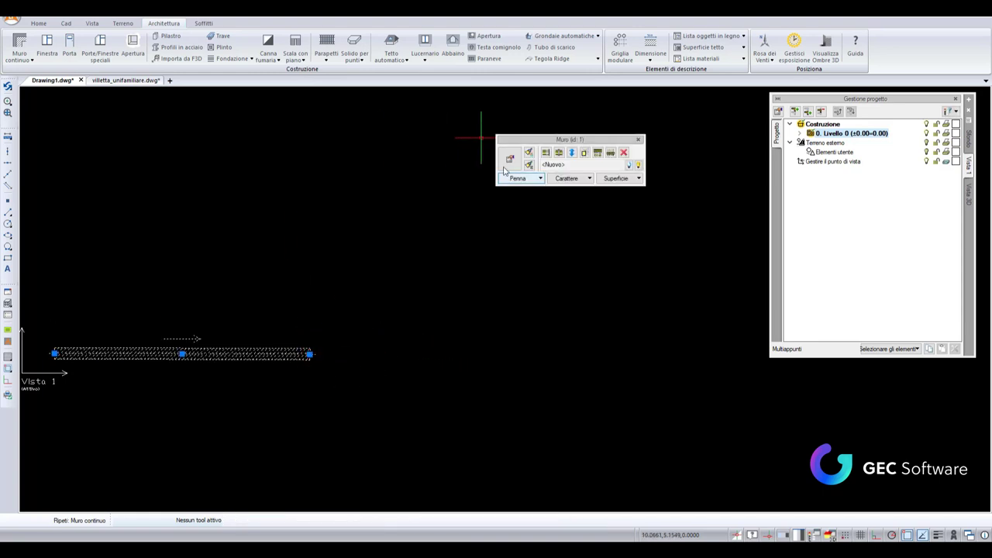
Give the wall's brick layer a blank hatch and save it into the personalizzato template
click(507, 154)
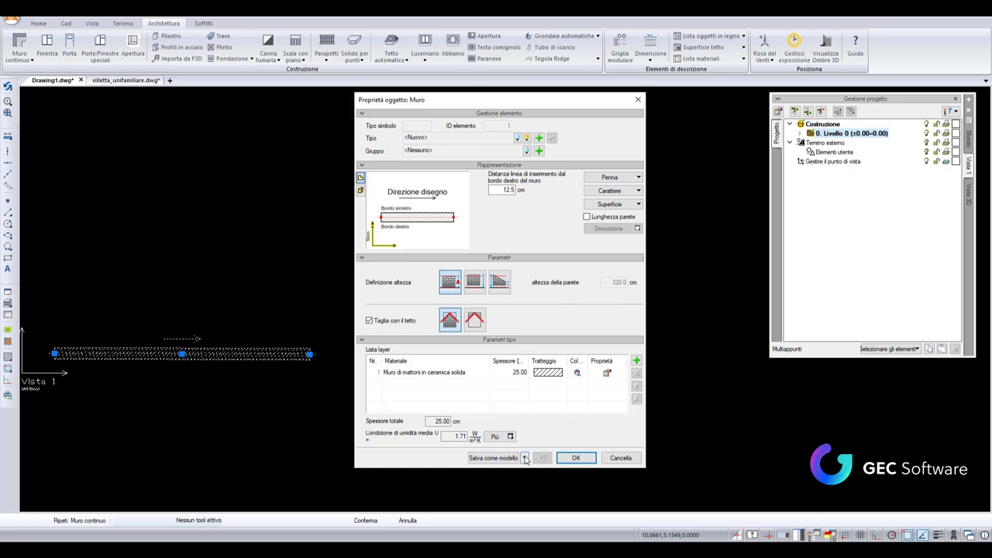
click(520, 374)
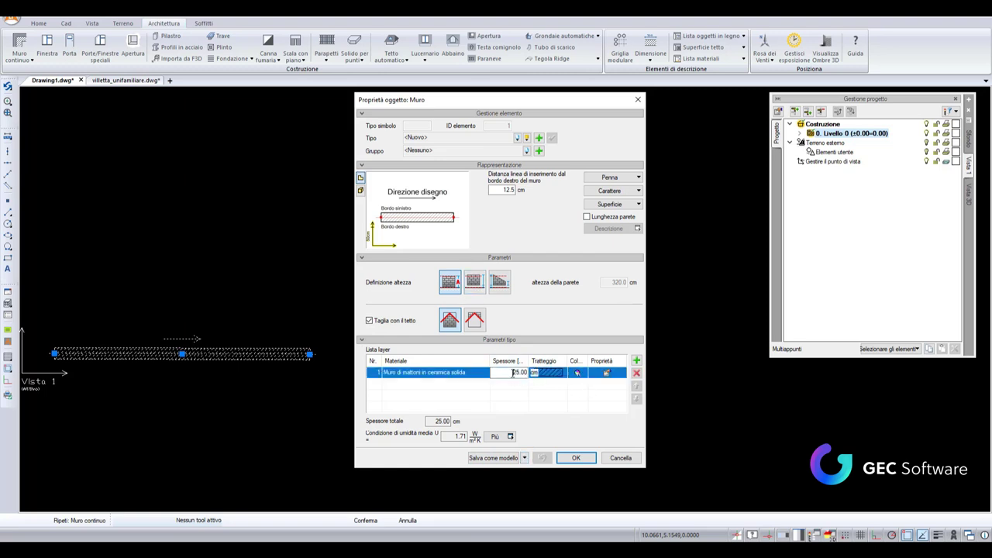
click(555, 377)
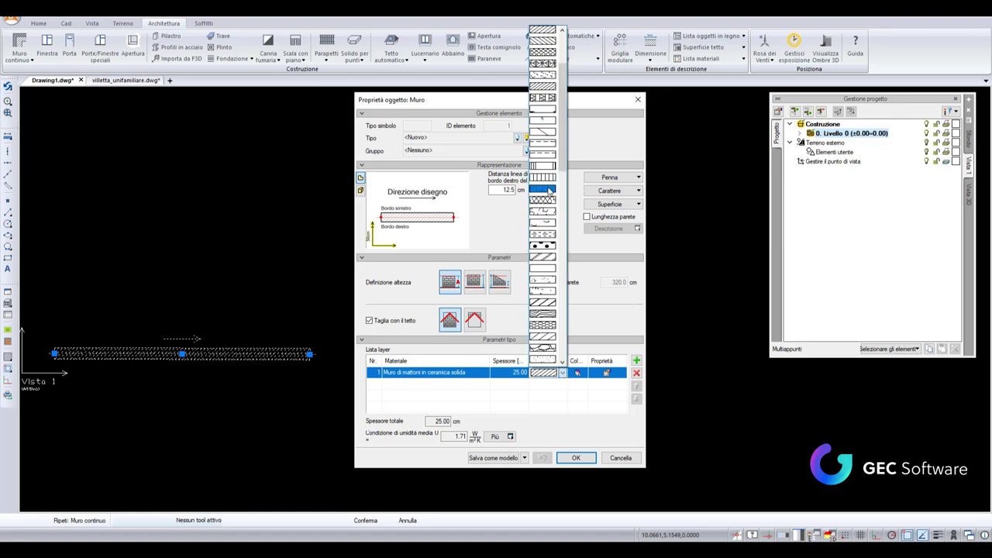
click(549, 189)
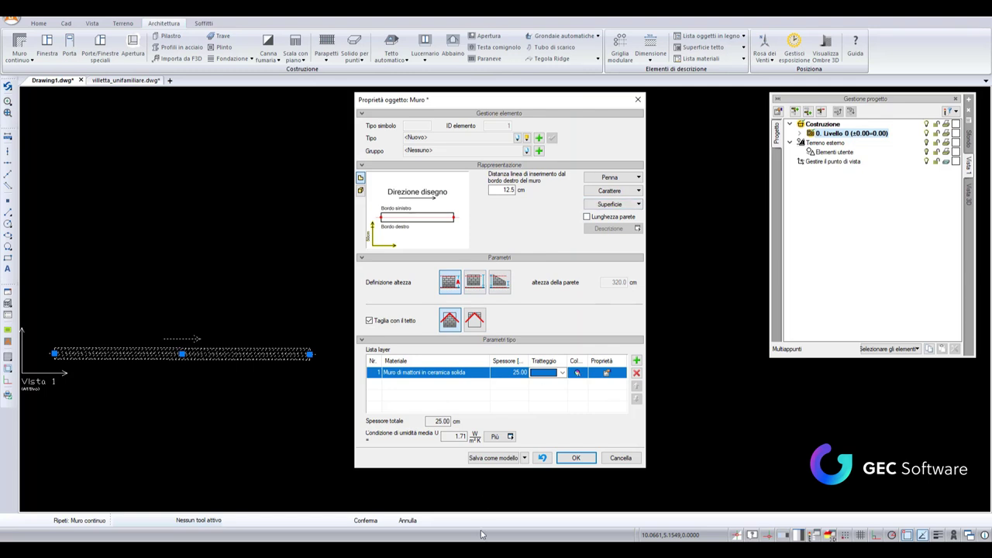
click(525, 458)
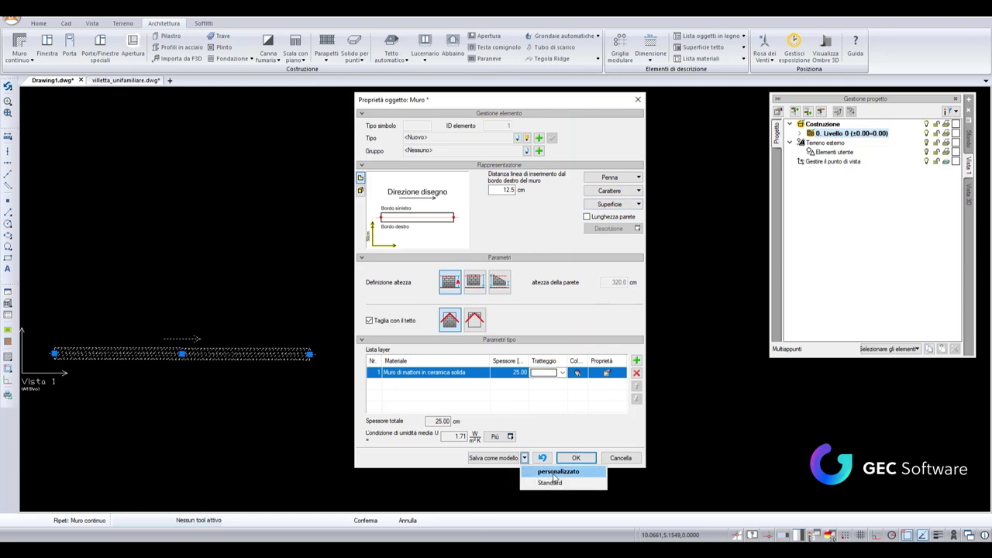
click(555, 472)
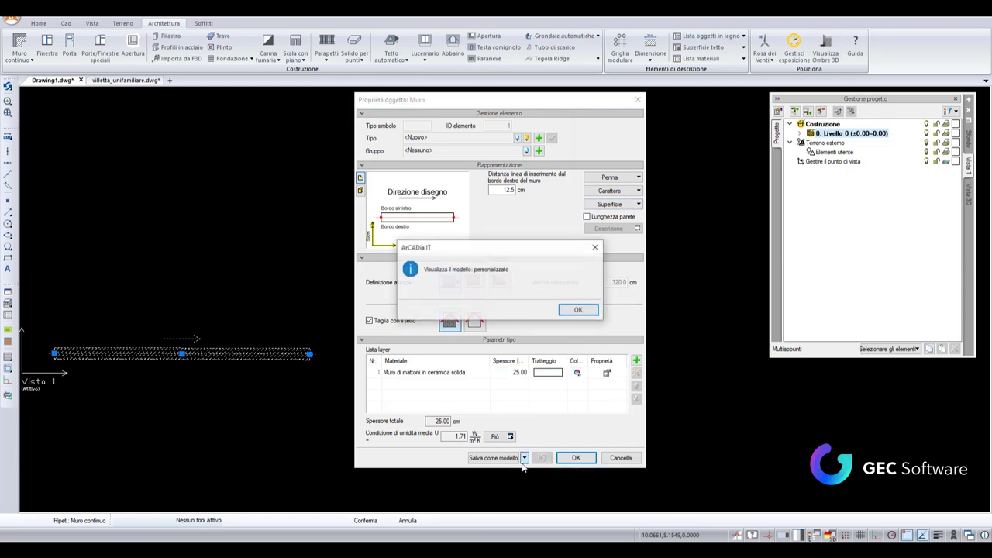
click(577, 309)
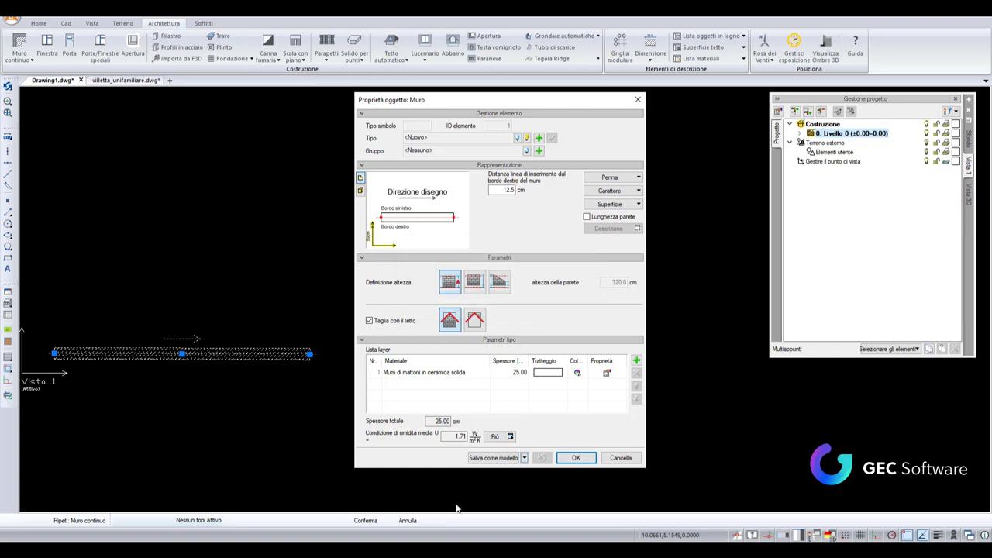
click(490, 463)
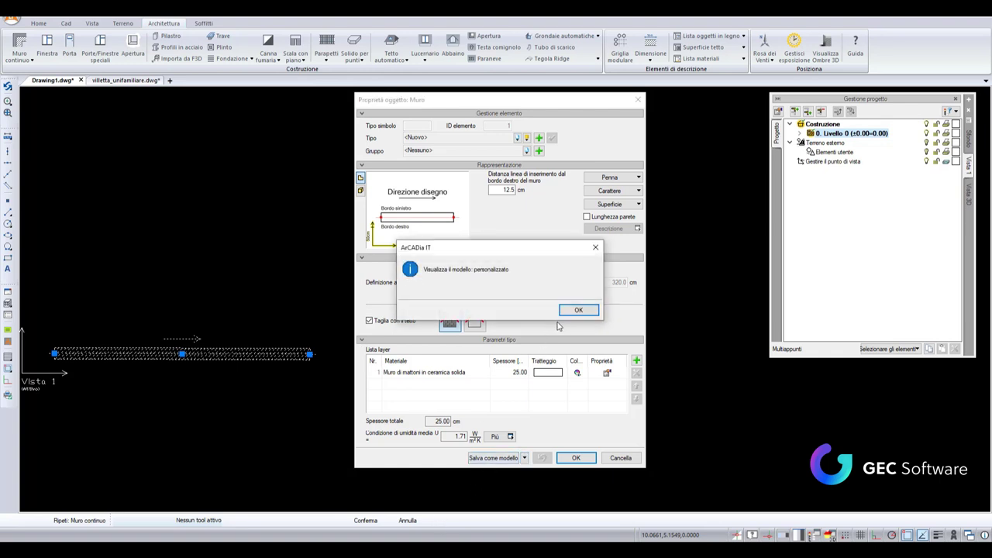
click(578, 310)
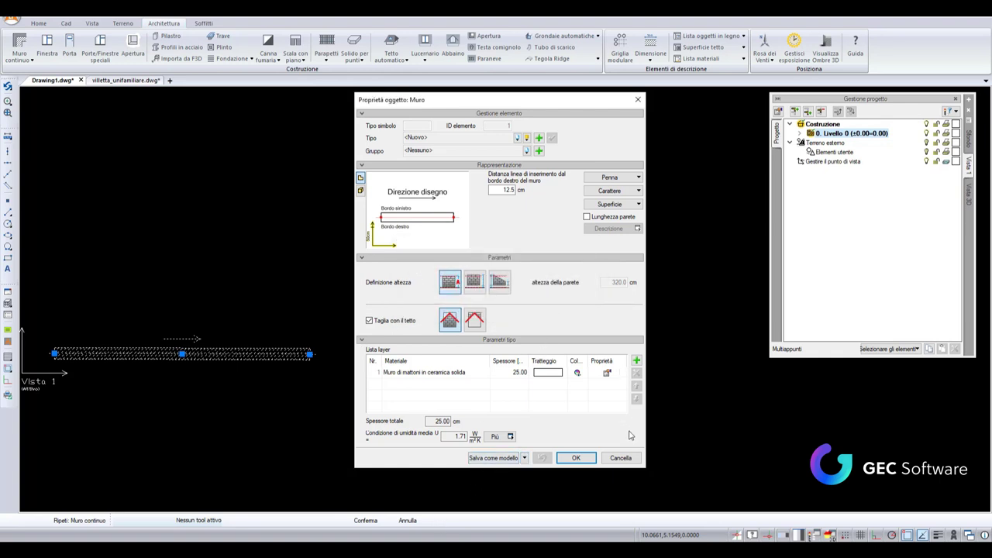
Set the brick layer colour to light yellow, save it to personalizzato, and apply
click(577, 373)
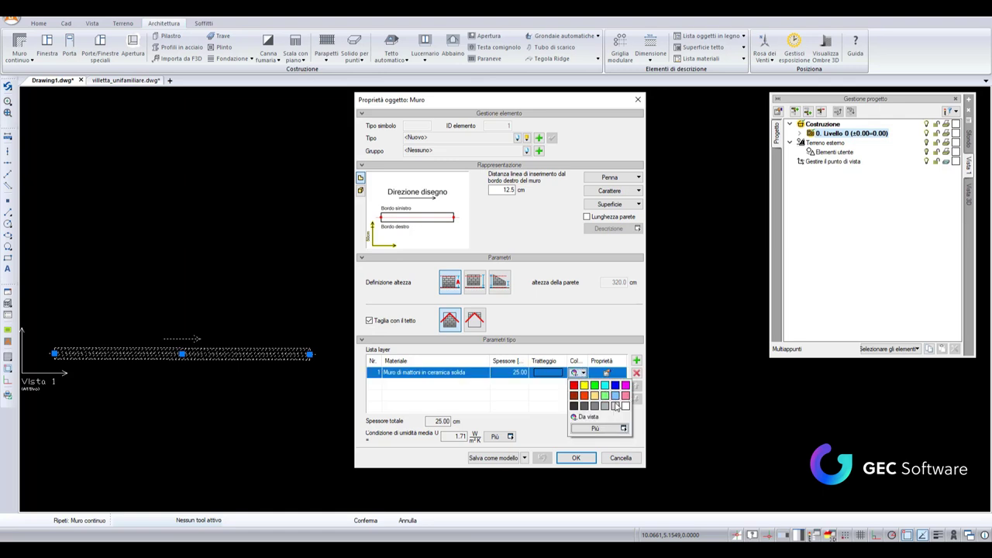
click(594, 396)
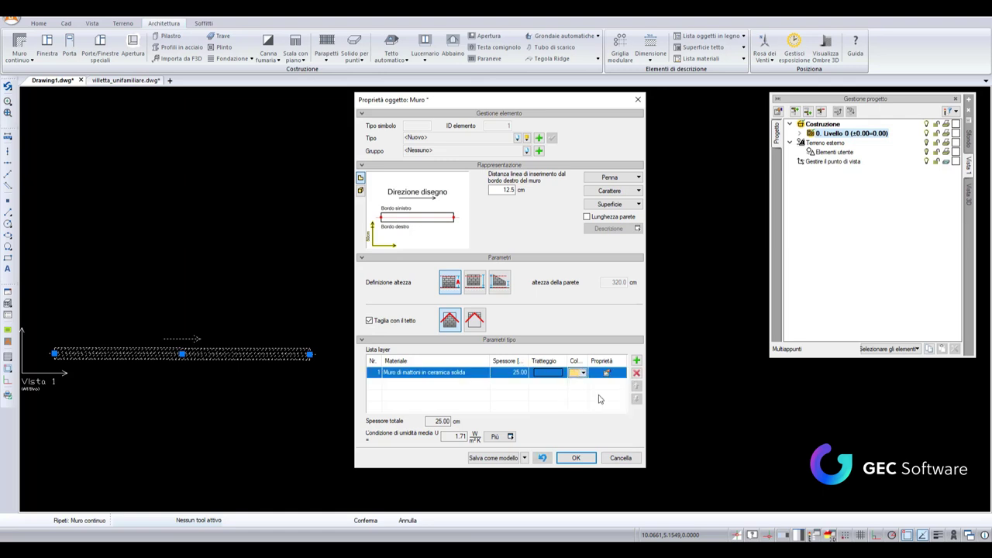
click(524, 459)
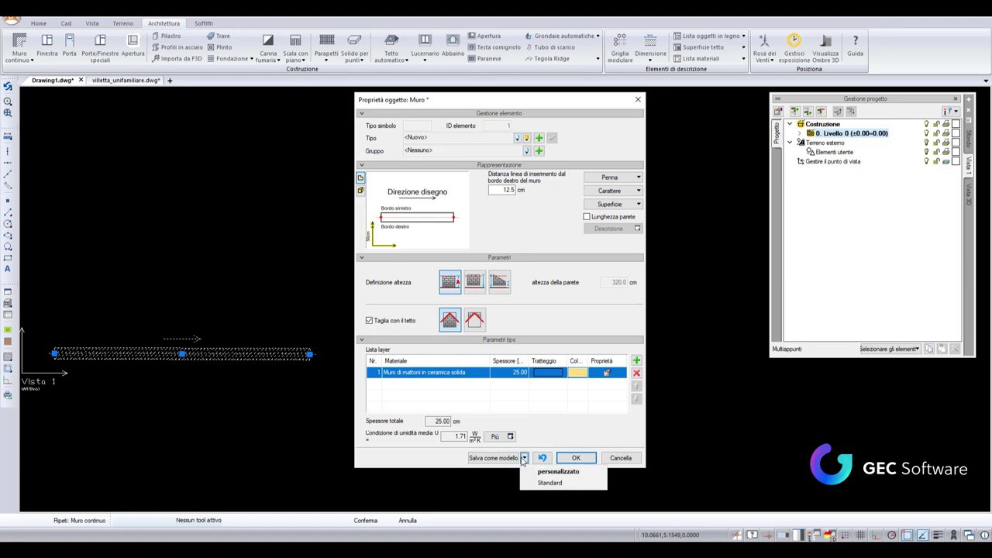
click(511, 458)
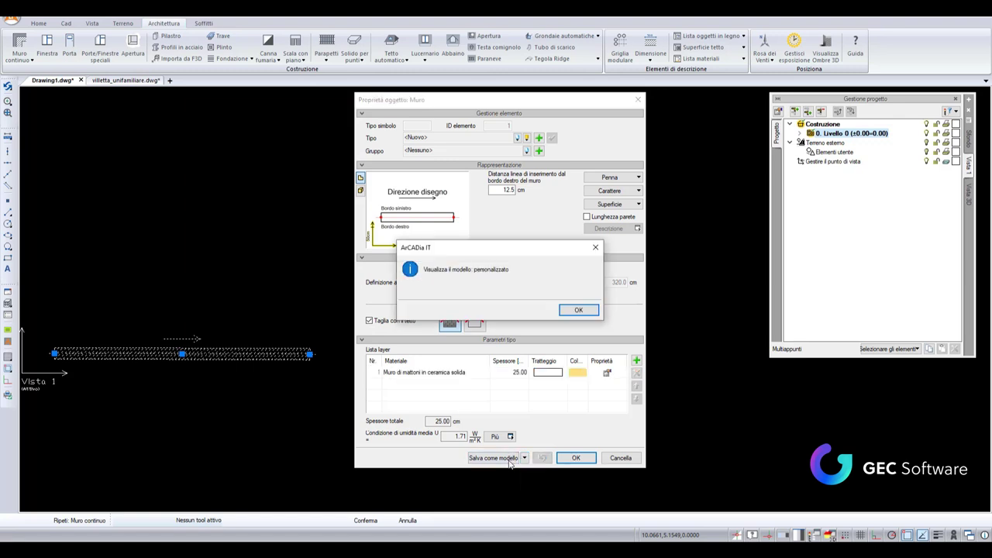
click(585, 307)
click(496, 458)
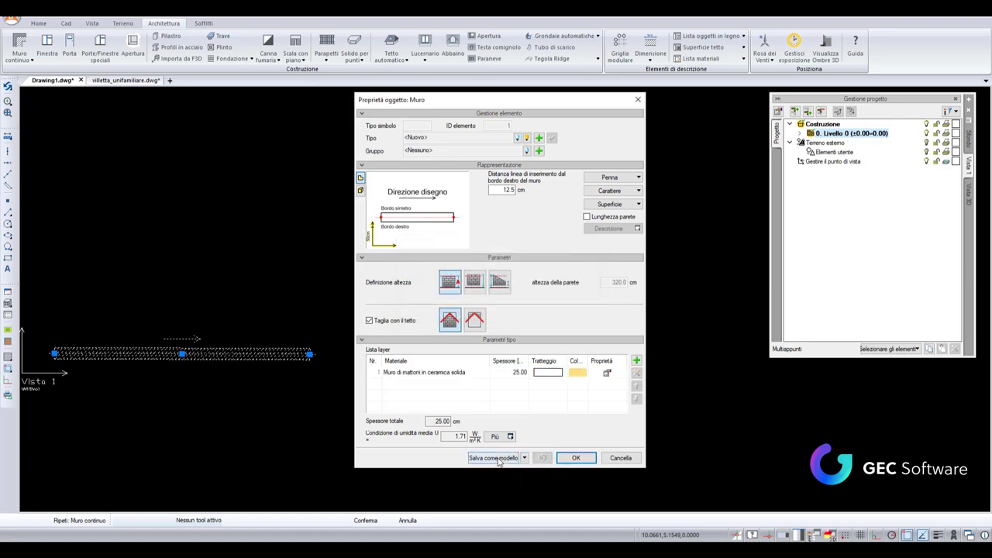
click(575, 310)
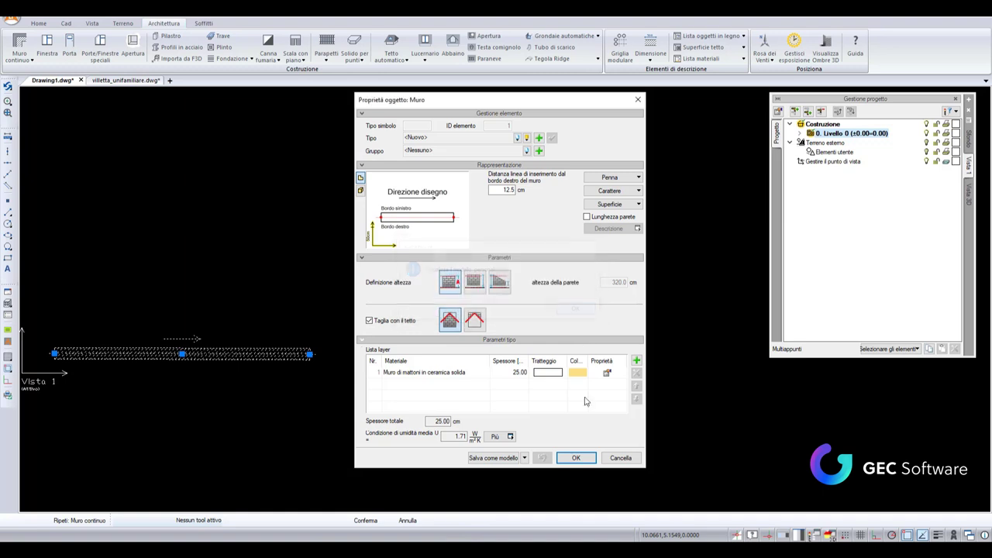
click(576, 457)
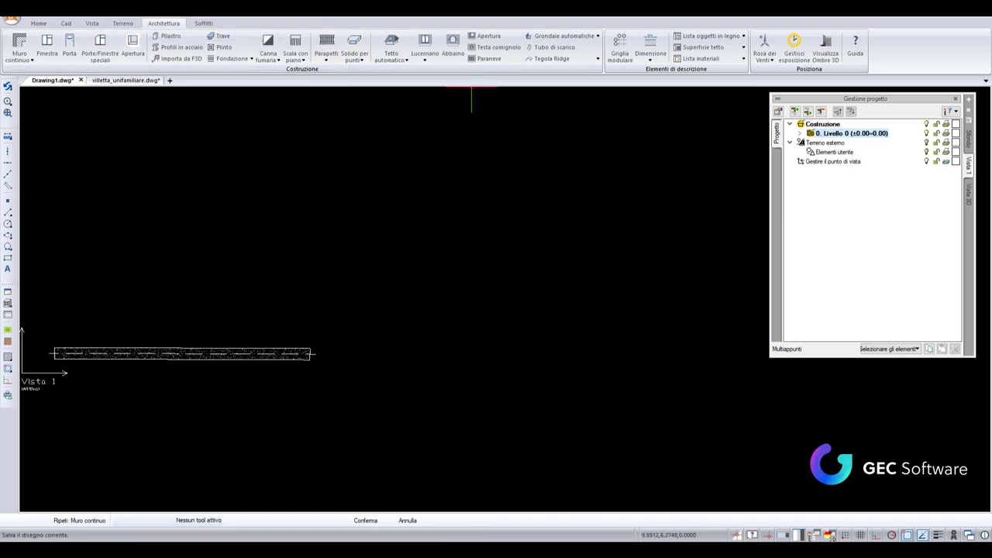
In Gestione modello, set the personalizzato template's Muro colour to light yellow
click(38, 23)
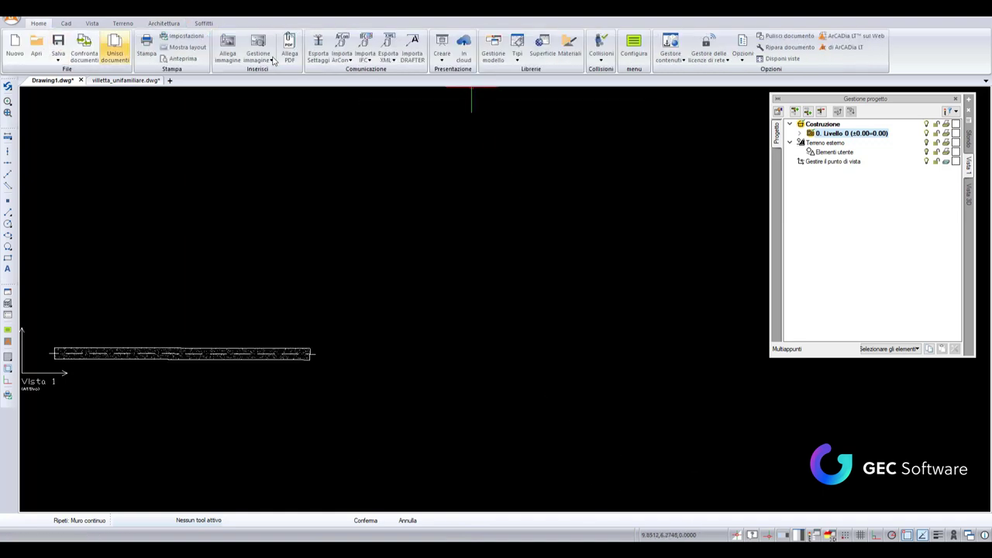
click(493, 48)
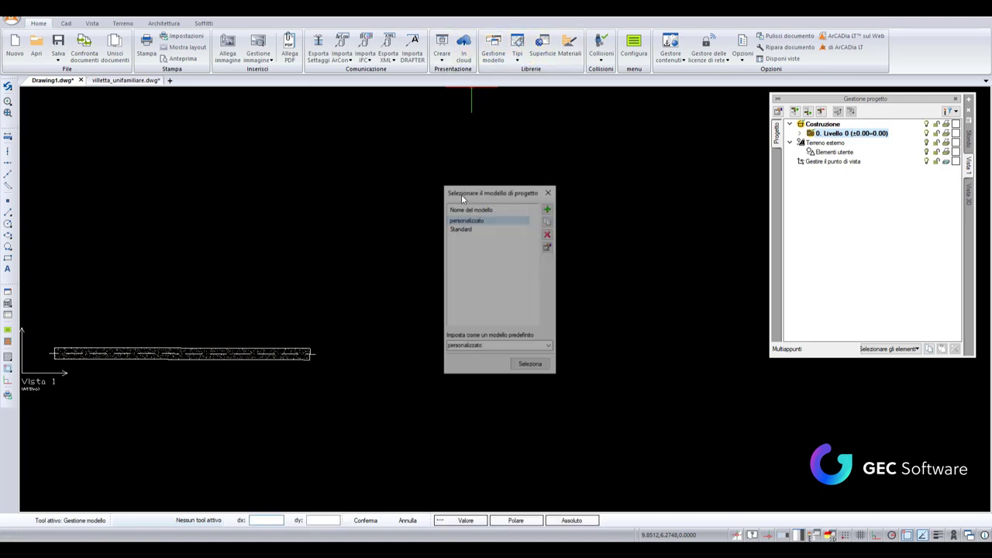
click(549, 247)
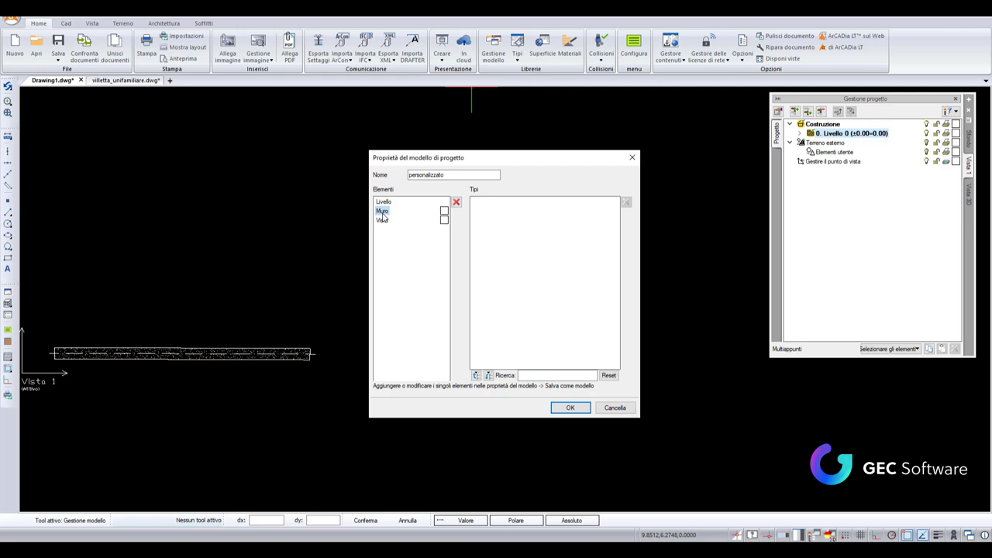
click(445, 211)
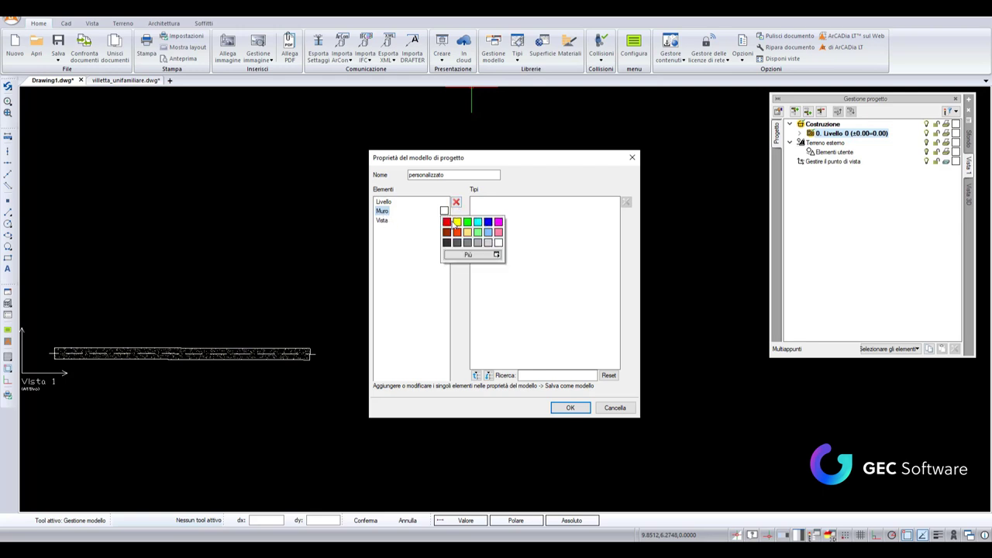
click(466, 233)
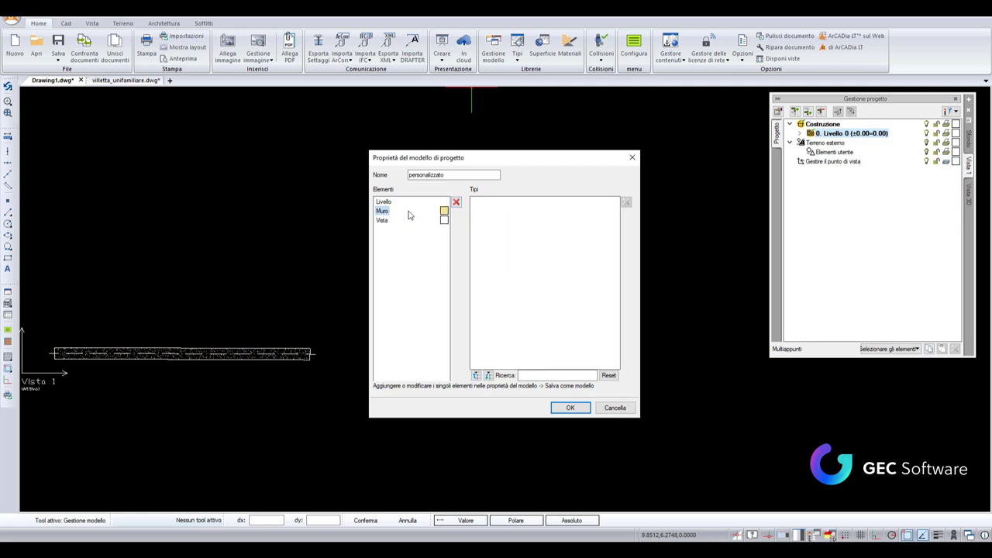
click(444, 212)
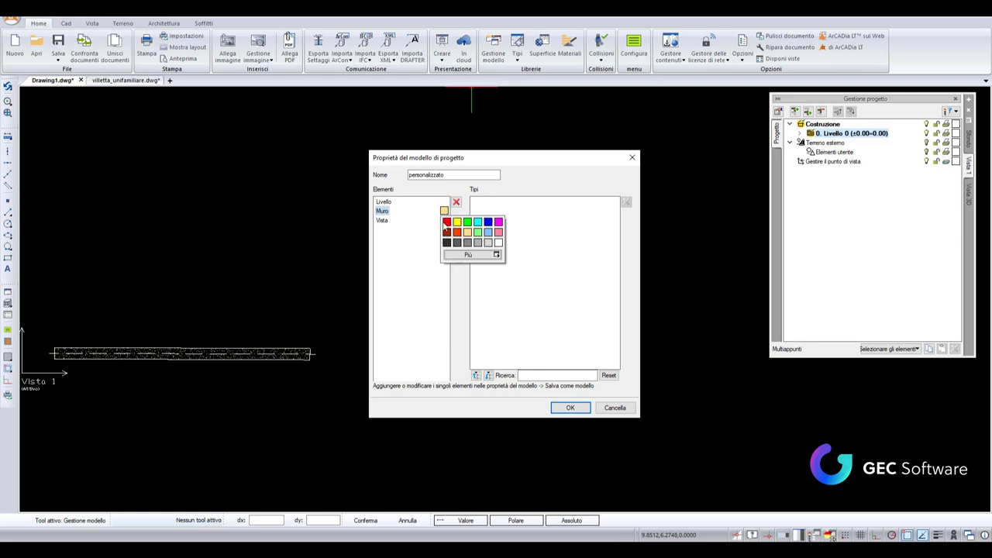
click(570, 409)
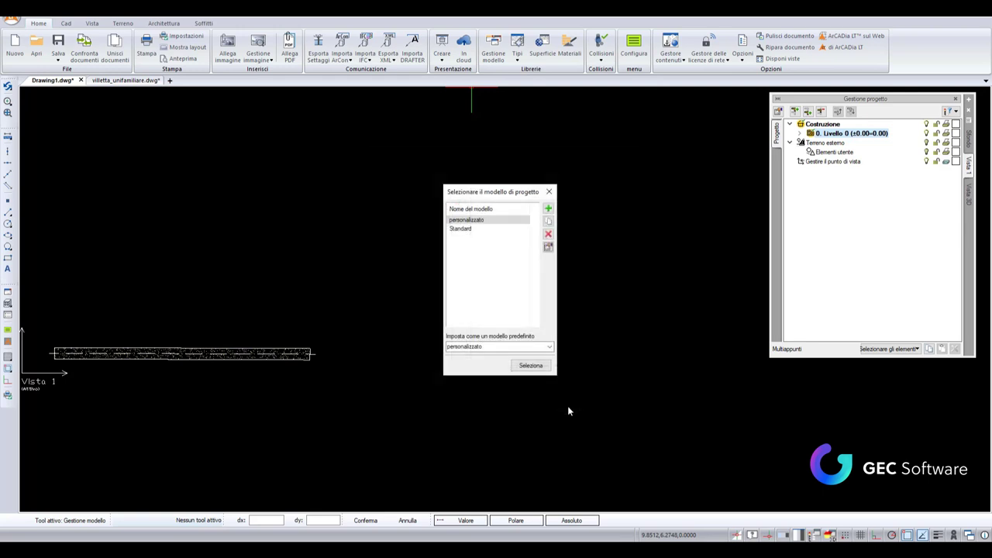
click(549, 193)
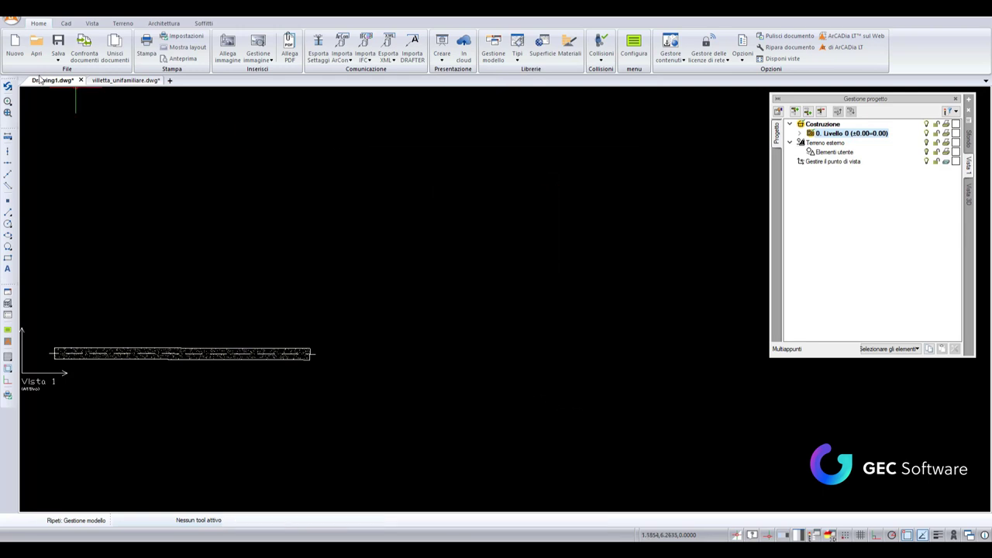
Close Drawing1 without saving and create a new blank Drawing3
click(81, 81)
click(516, 303)
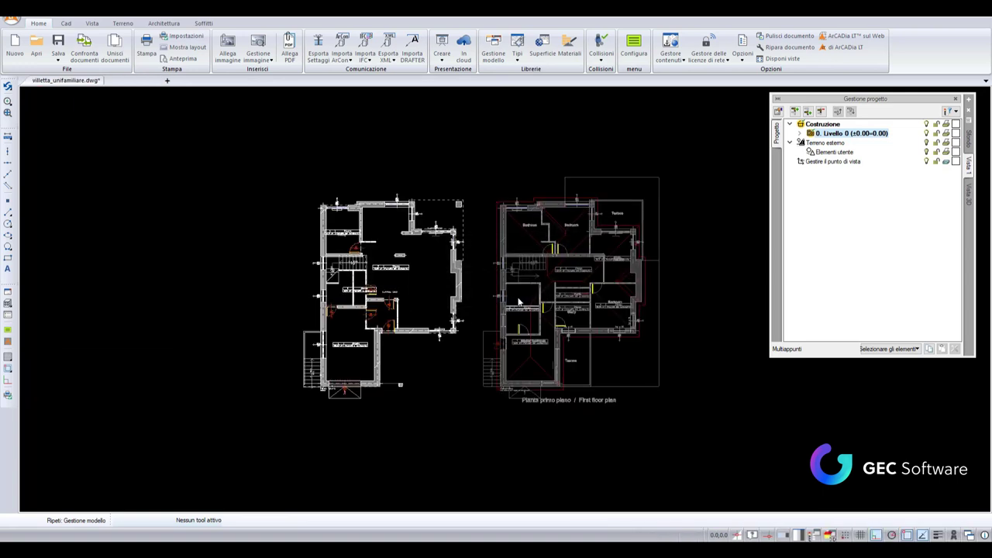
click(13, 46)
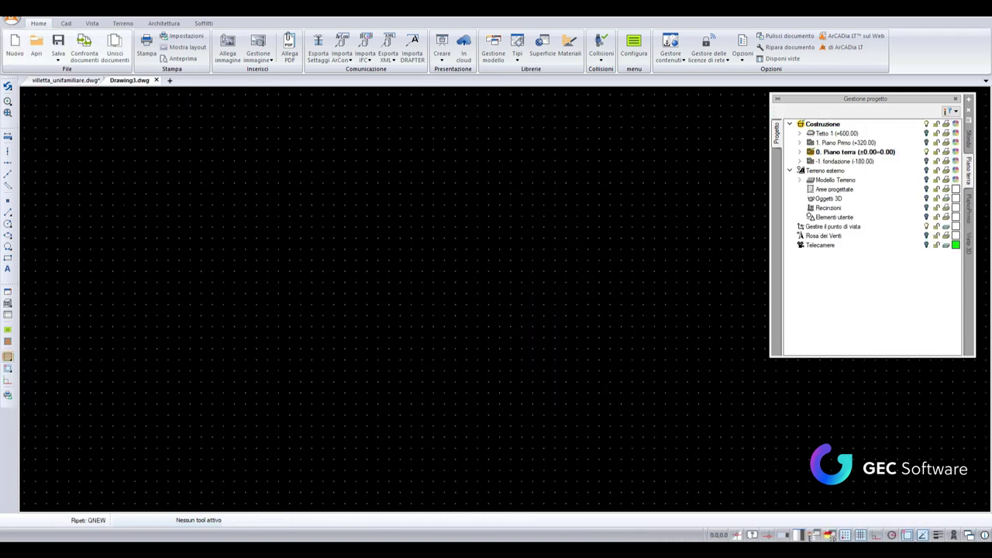
click(160, 23)
Start Muro continuo, turn off the grid, and confirm Vista 1 uses Alto detail
click(26, 57)
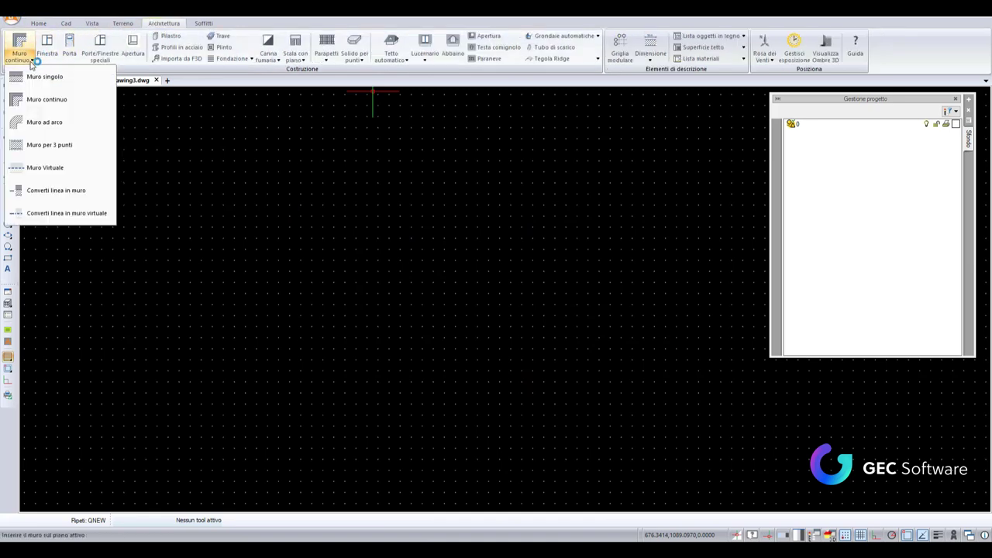
click(45, 101)
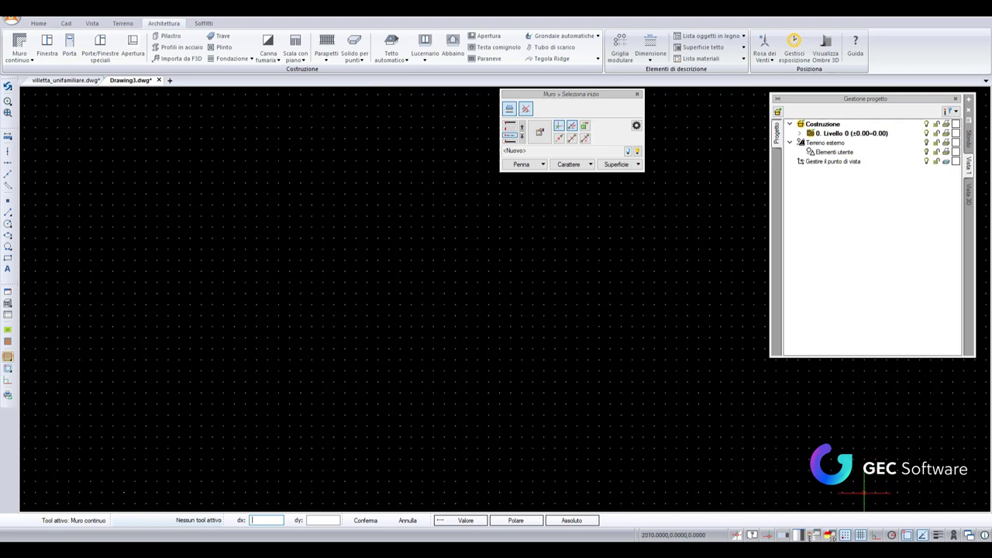
click(861, 536)
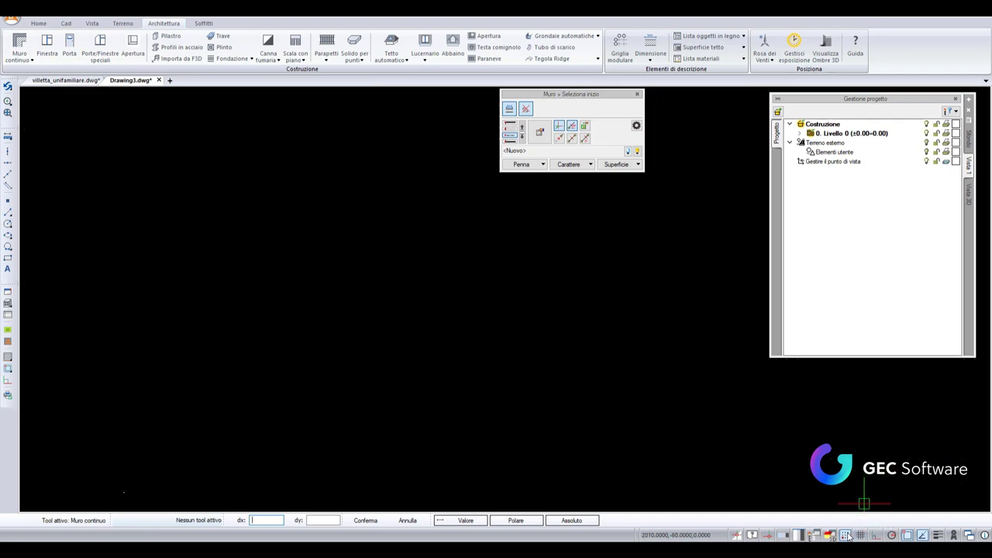
right_click(968, 167)
click(958, 170)
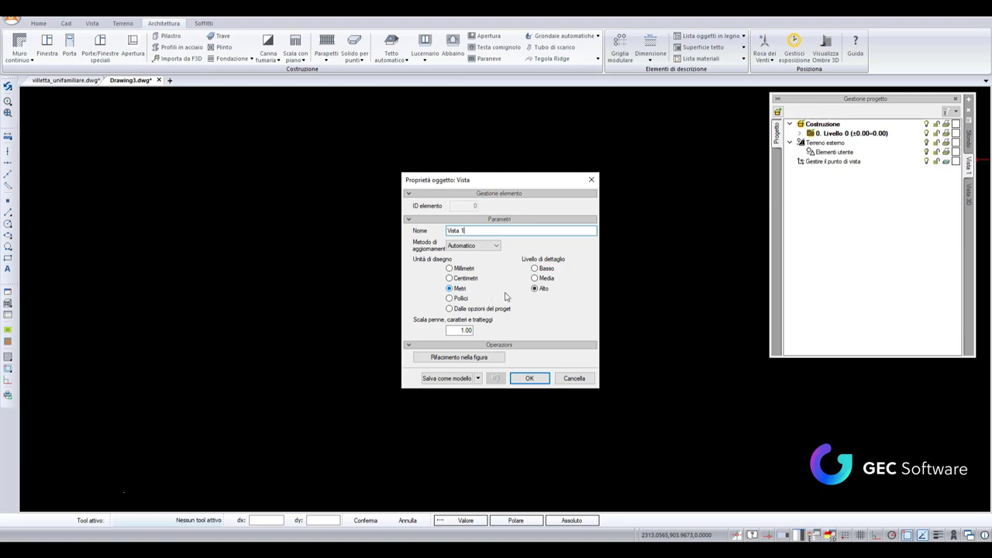
click(591, 179)
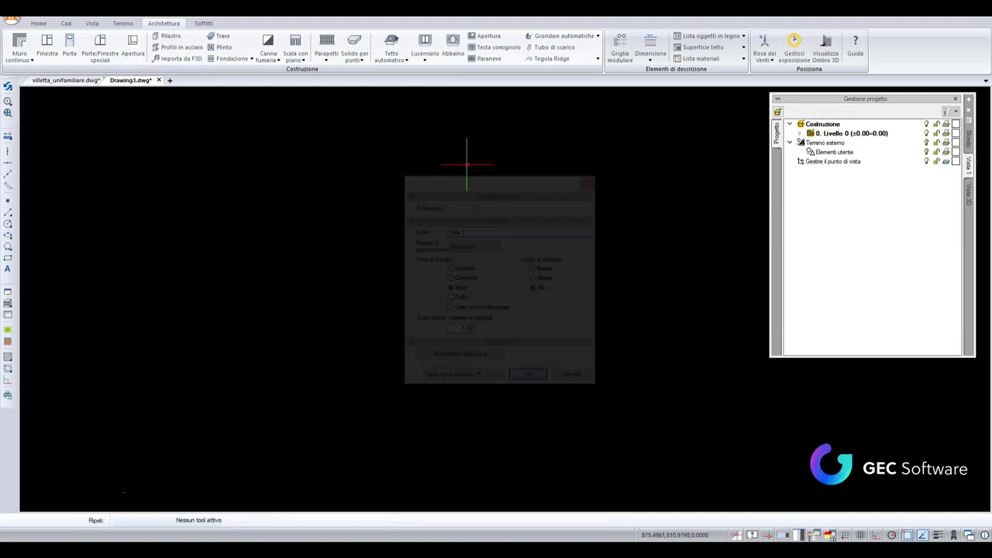
Draw a continuous test wall with long, short vertical and diagonal segments
click(19, 45)
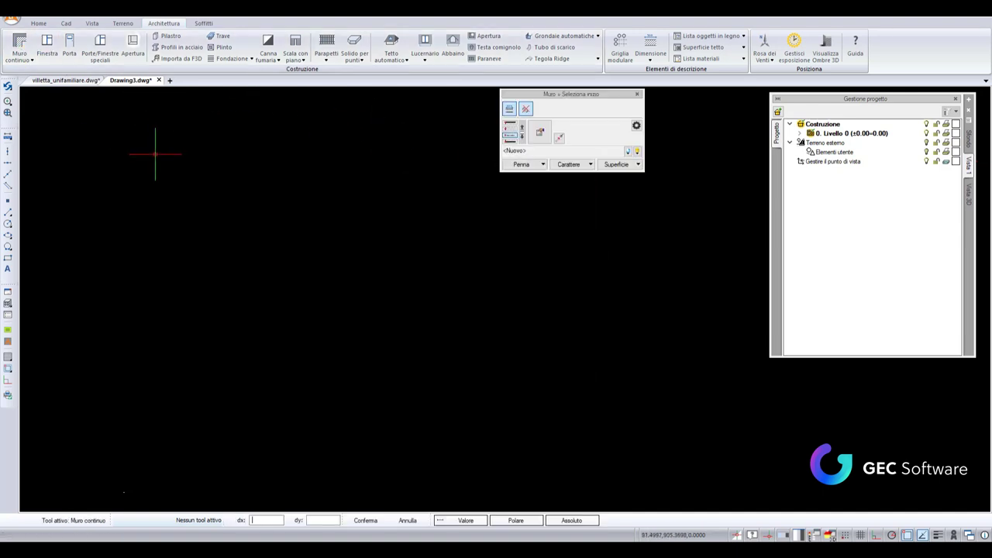
click(277, 267)
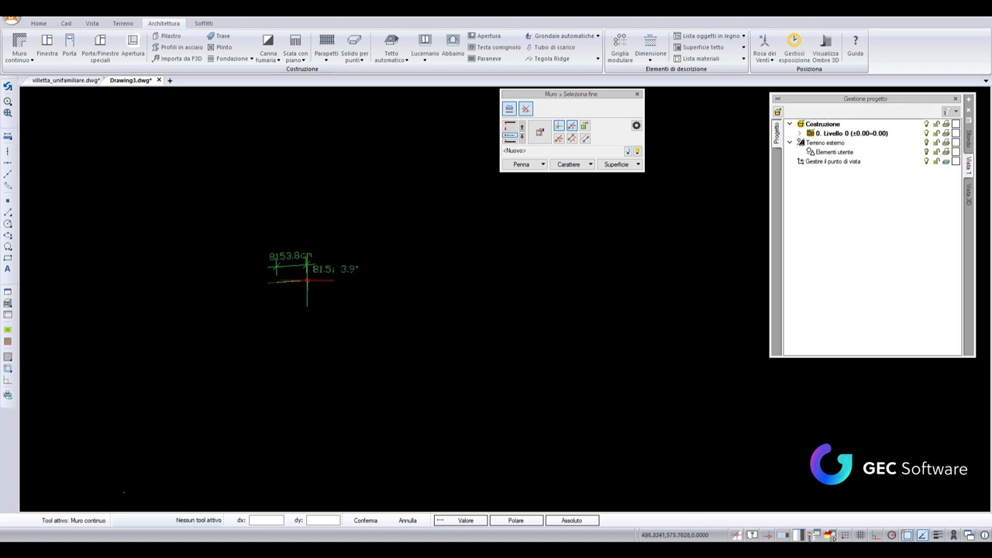
click(831, 364)
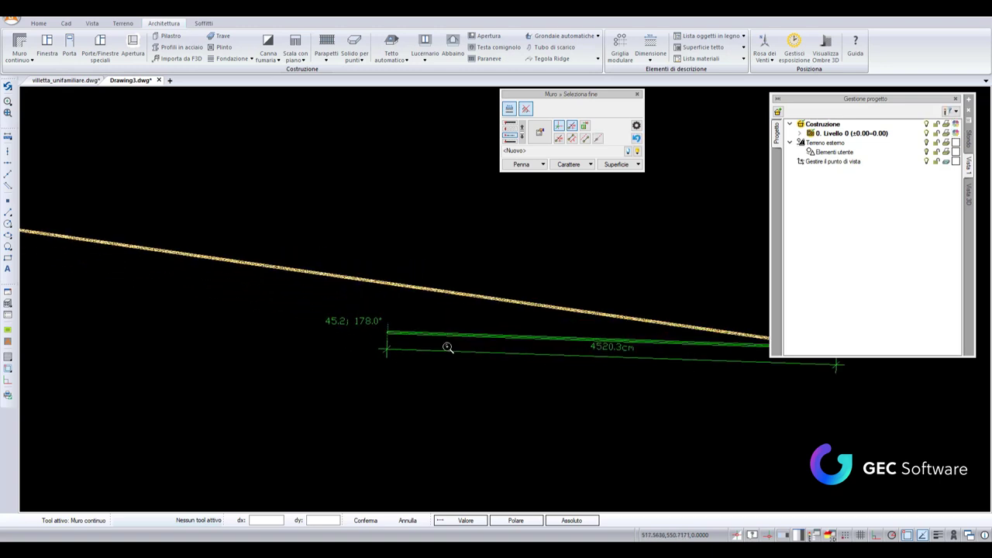
mouse_move(587, 276)
middle_down()
mouse_move(380, 292)
mouse_move(243, 281)
middle_up()
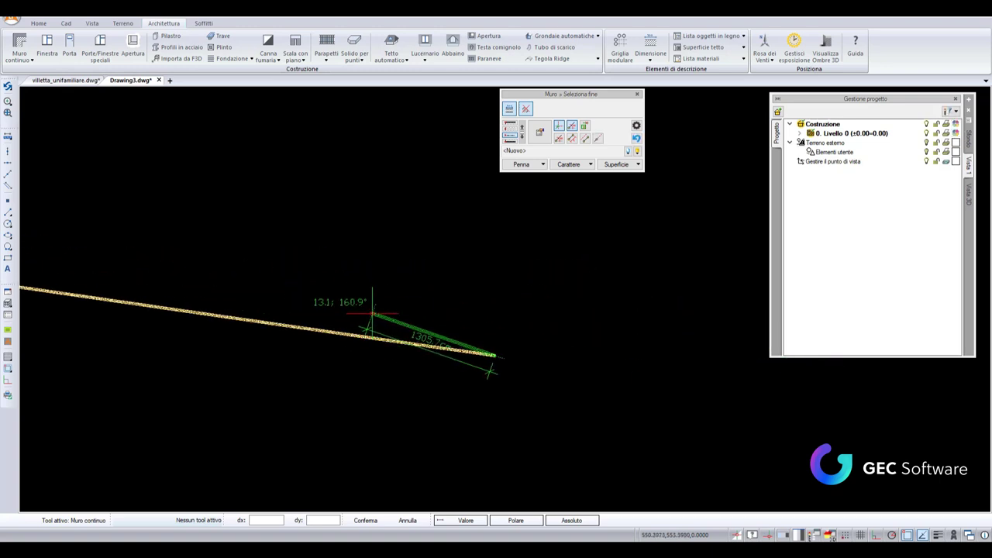
scroll(500, 308, up, 2)
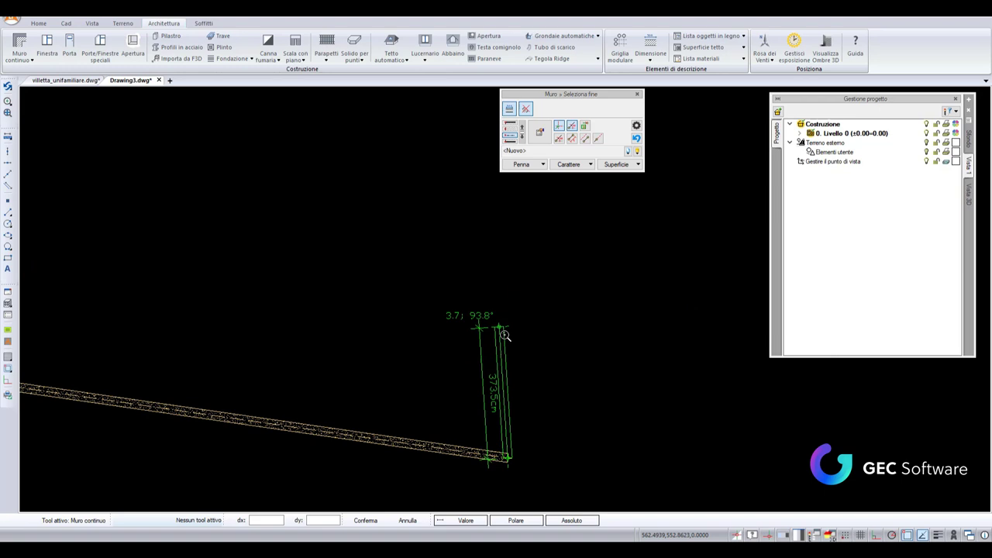
click(513, 397)
click(393, 322)
scroll(415, 337, up, 4)
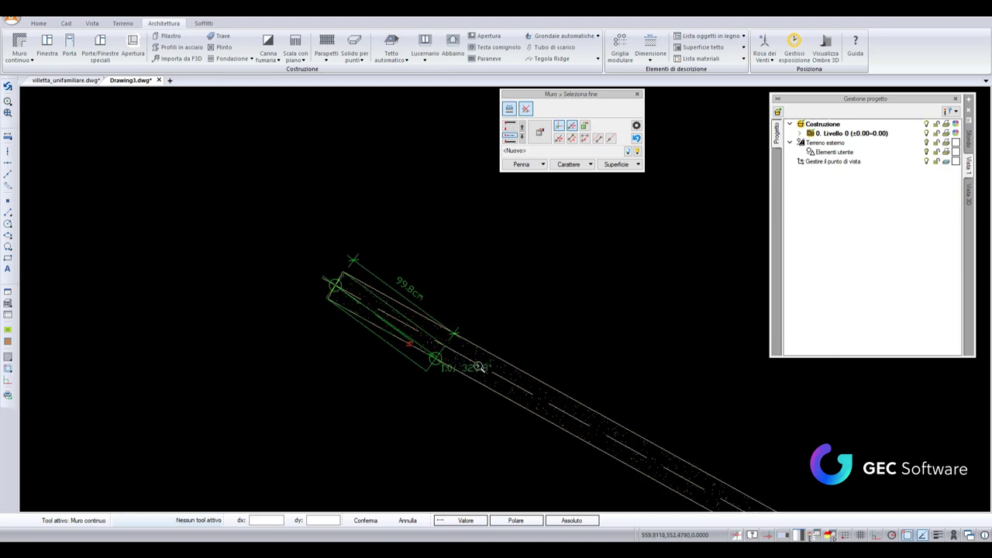
key(Escape)
Zoom out, crossing-select the test walls, and delete them
scroll(418, 308, down, 3)
scroll(516, 277, down, 2)
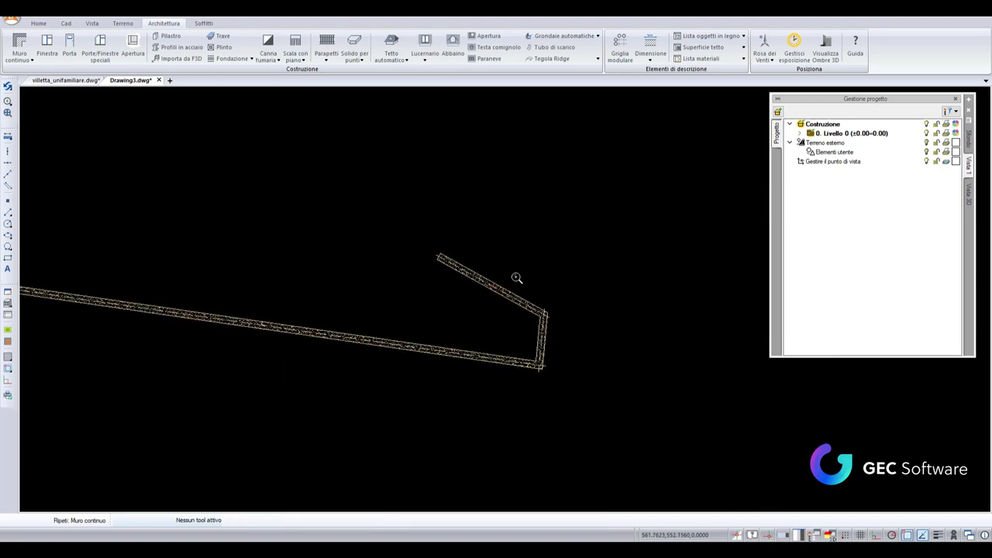
scroll(491, 286, down, 2)
scroll(490, 254, down, 2)
scroll(491, 254, down, 2)
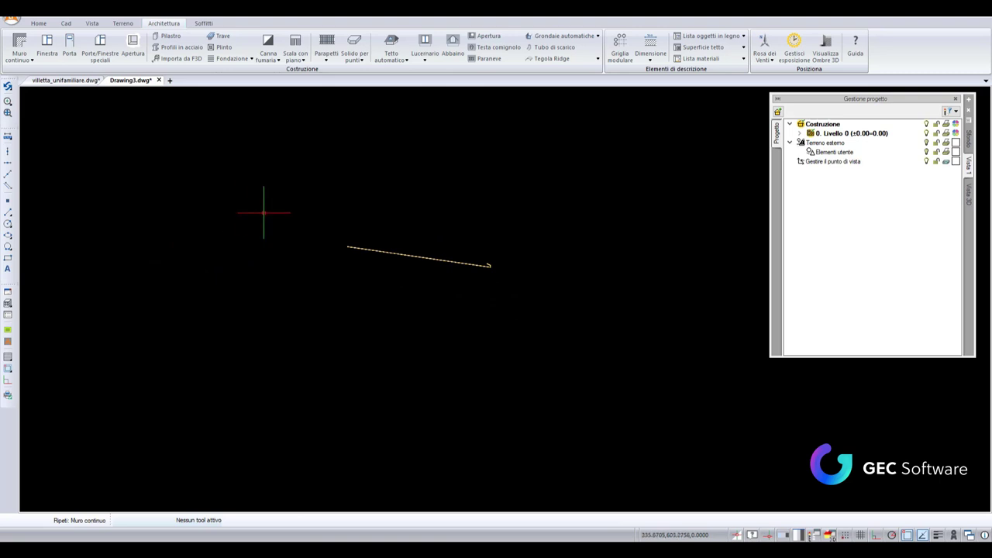
drag(543, 310, 203, 155)
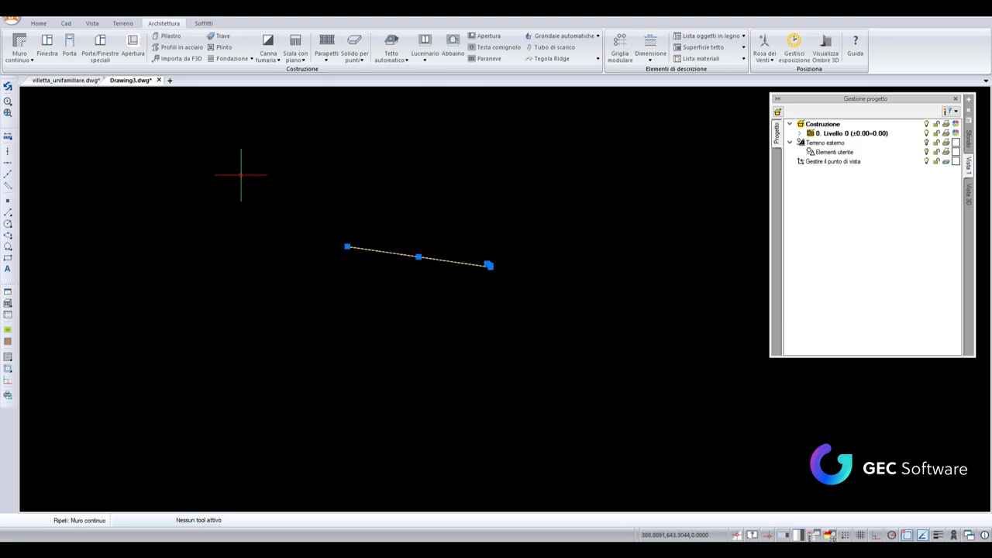
key(Delete)
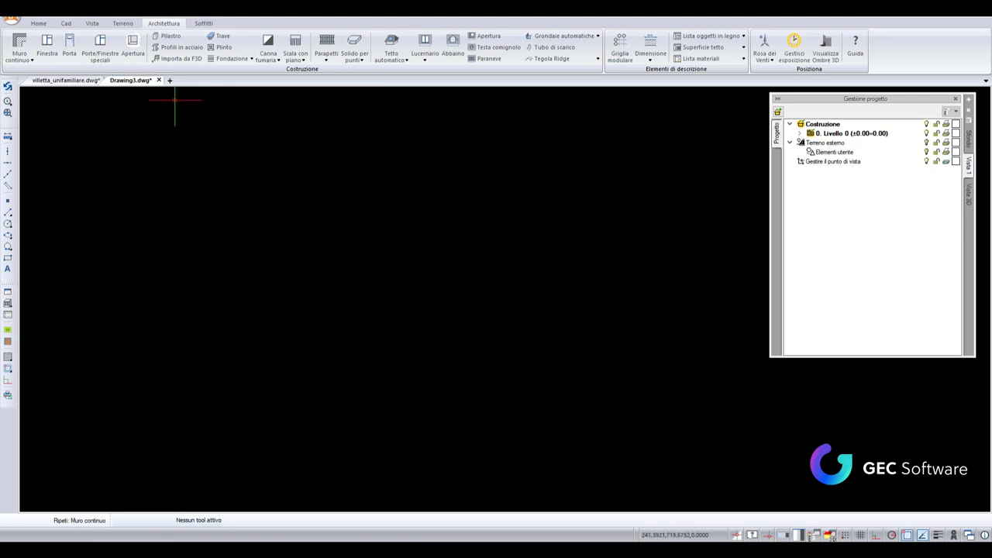
Close Drawing3.dwg, answering No to saving changes
click(159, 81)
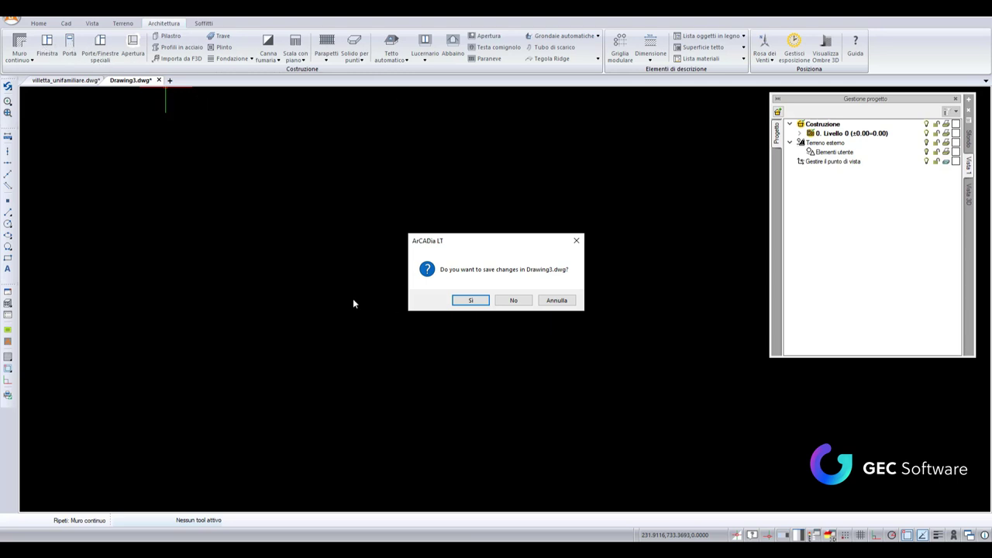
click(514, 303)
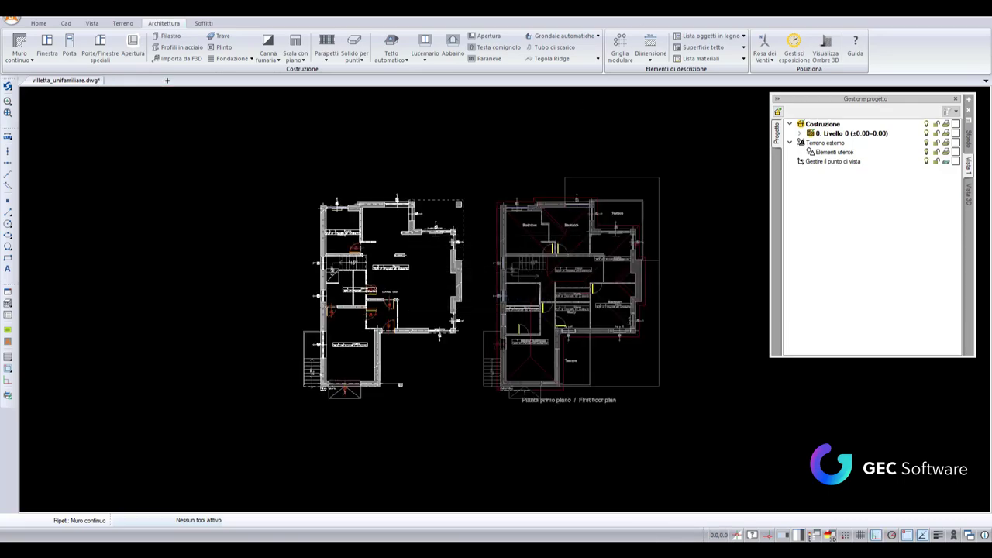